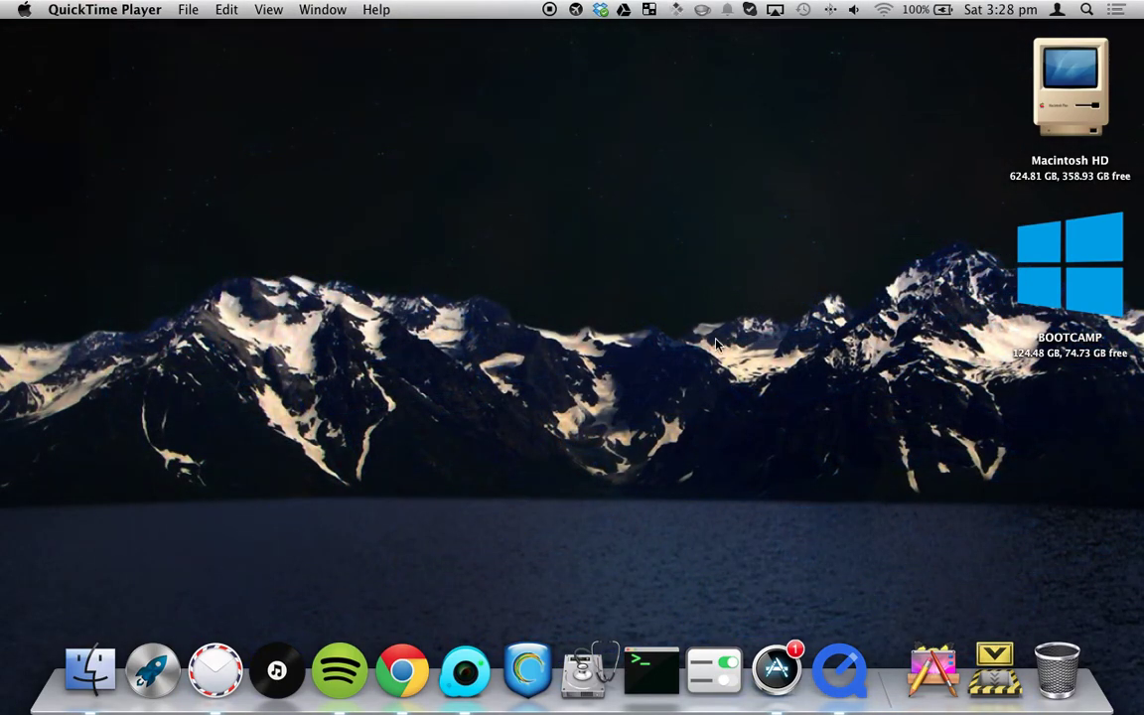
# Open a Finder window on the Documents folder from the Dock.
pyautogui.click(107, 641)
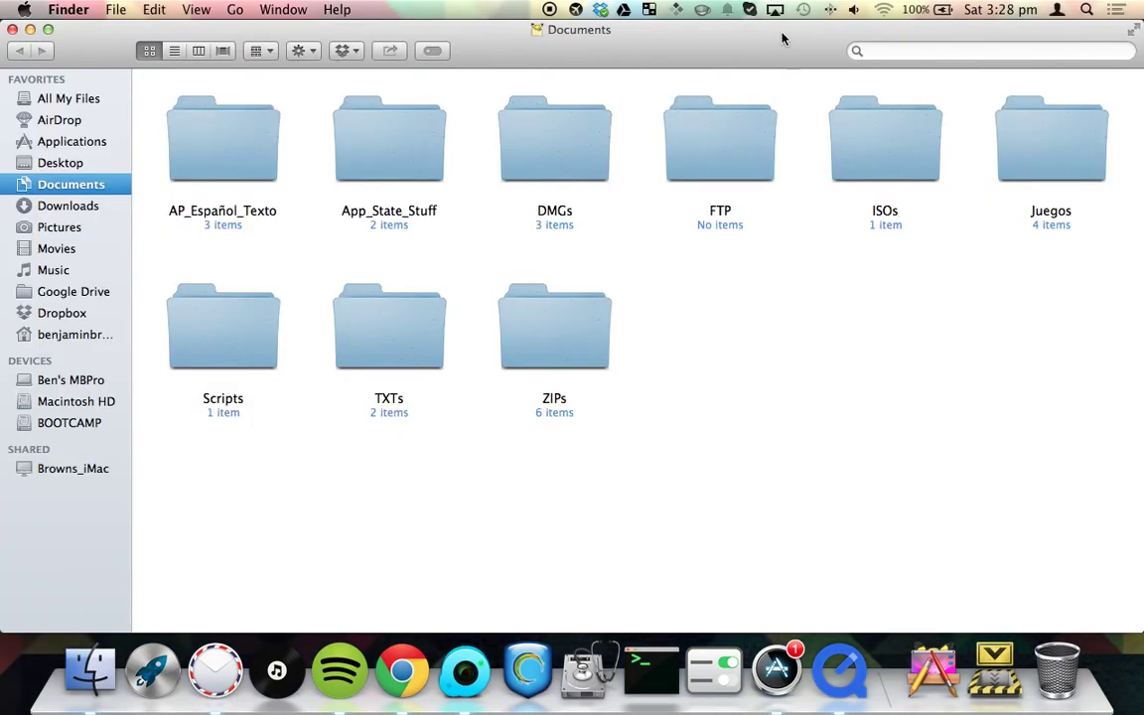
# Snap Documents to the left half and a second Documents window to the right half, then close it.
pyautogui.moveTo(678, 39); pyautogui.dragTo(2, 77)
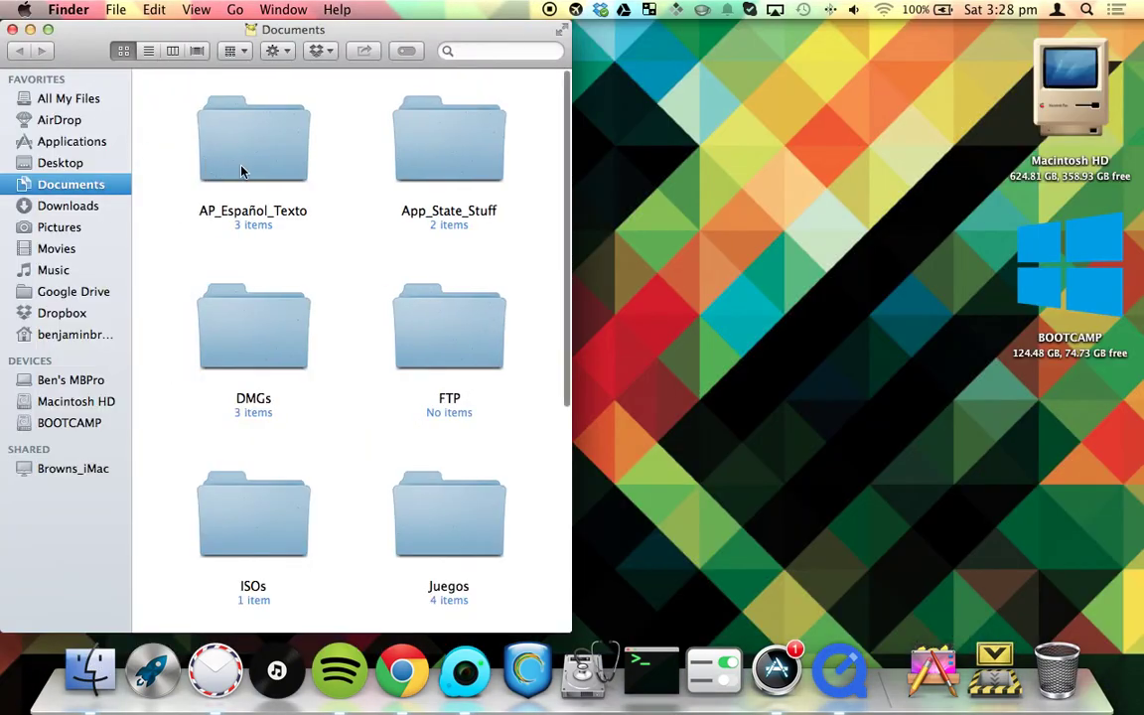
pyautogui.press('super+n')
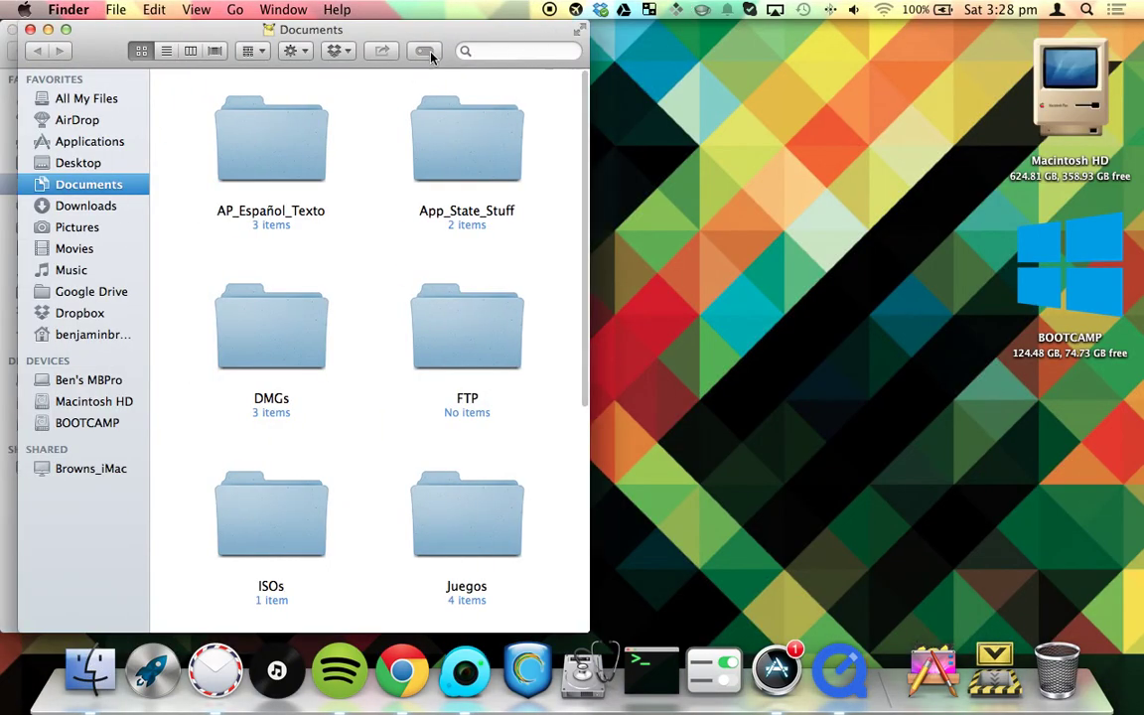
pyautogui.moveTo(434, 31); pyautogui.dragTo(1135, 40)
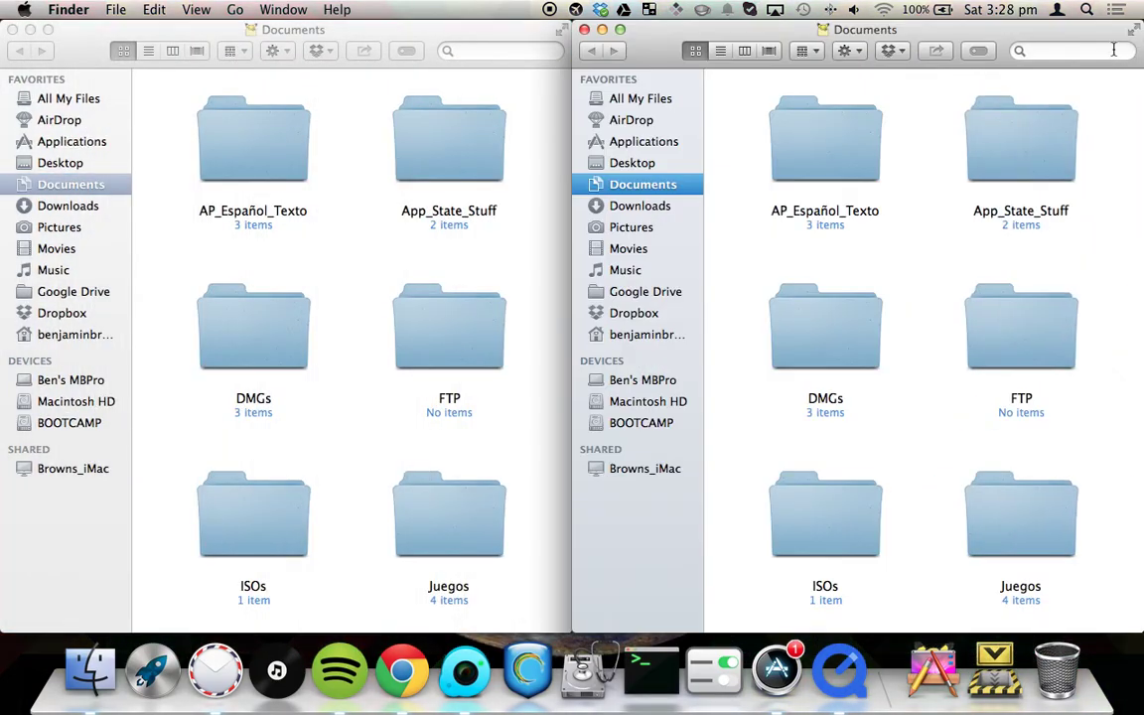
pyautogui.click(583, 30)
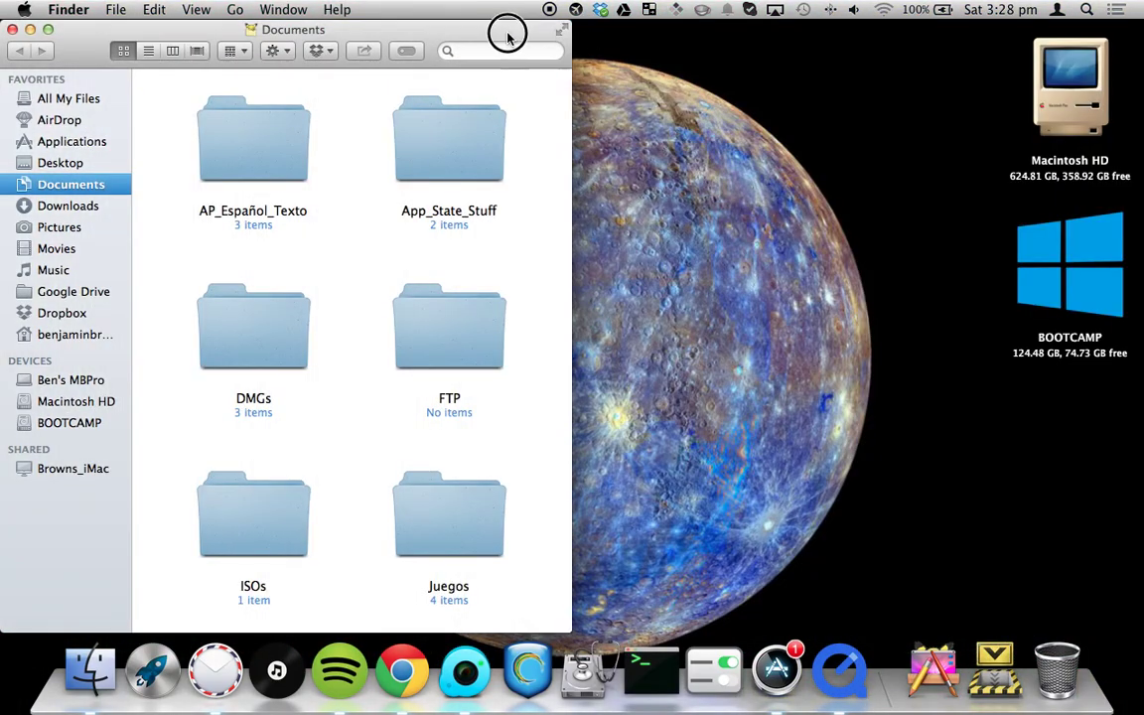
# Snap the remaining Documents window into the bottom-left quarter and other positions, then close it.
pyautogui.moveTo(508, 37); pyautogui.dragTo(20, 687)
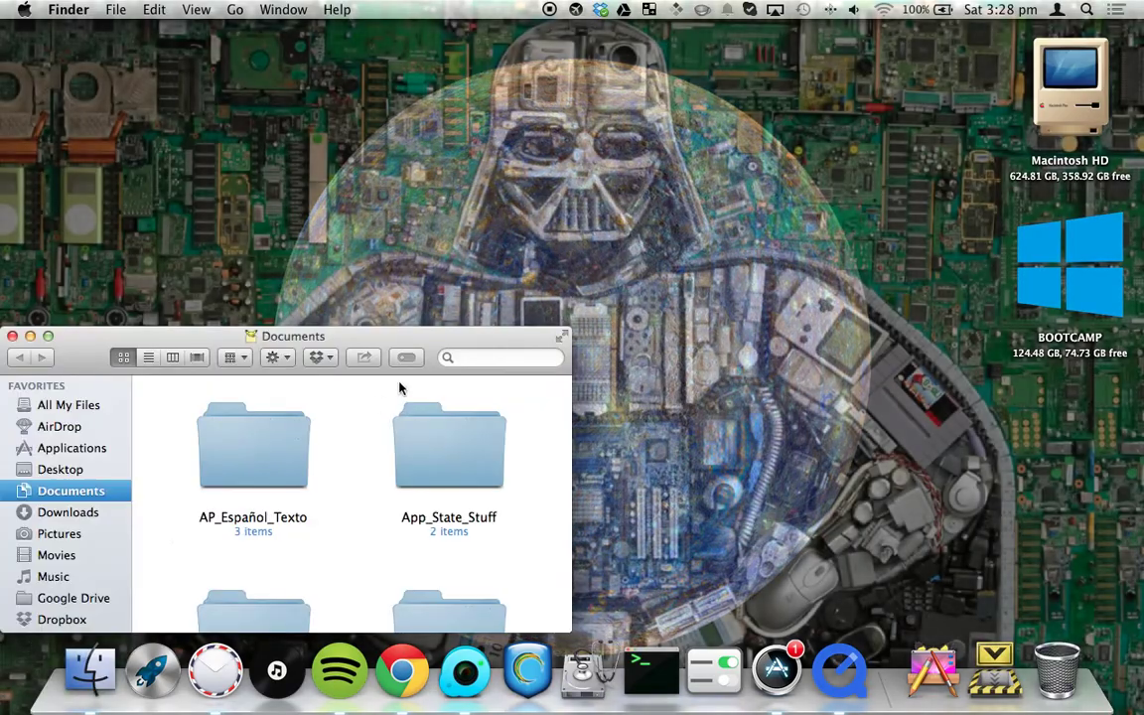
pyautogui.moveTo(477, 345); pyautogui.dragTo(774, 8)
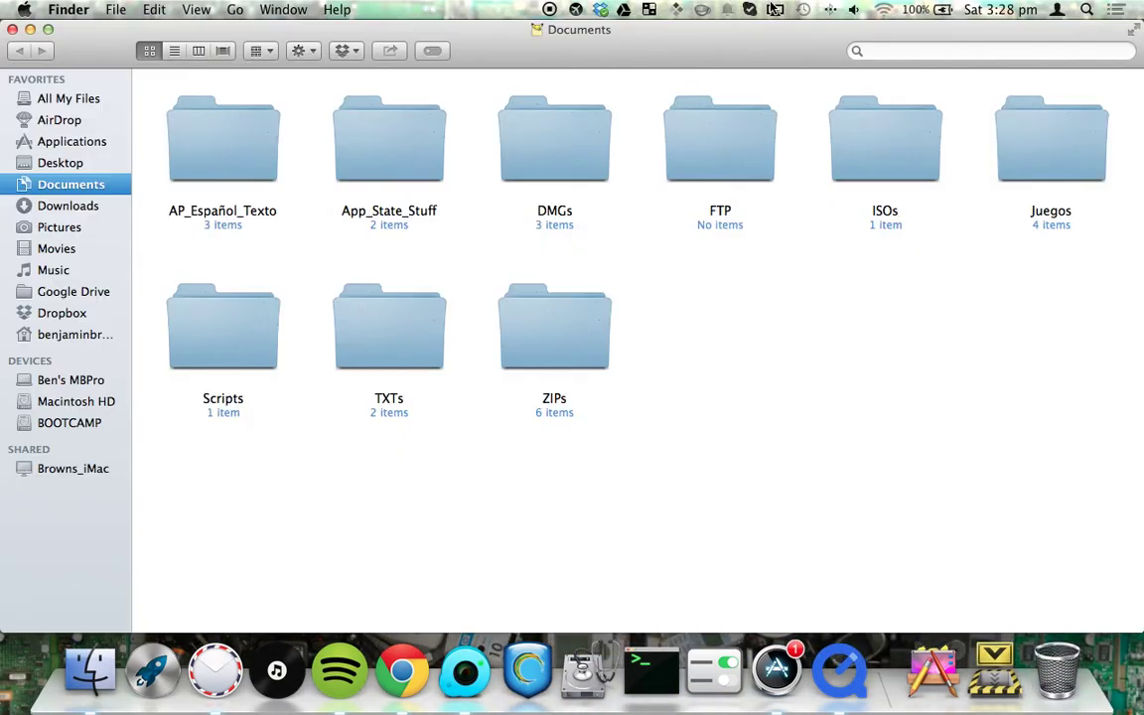
pyautogui.press('super+w')
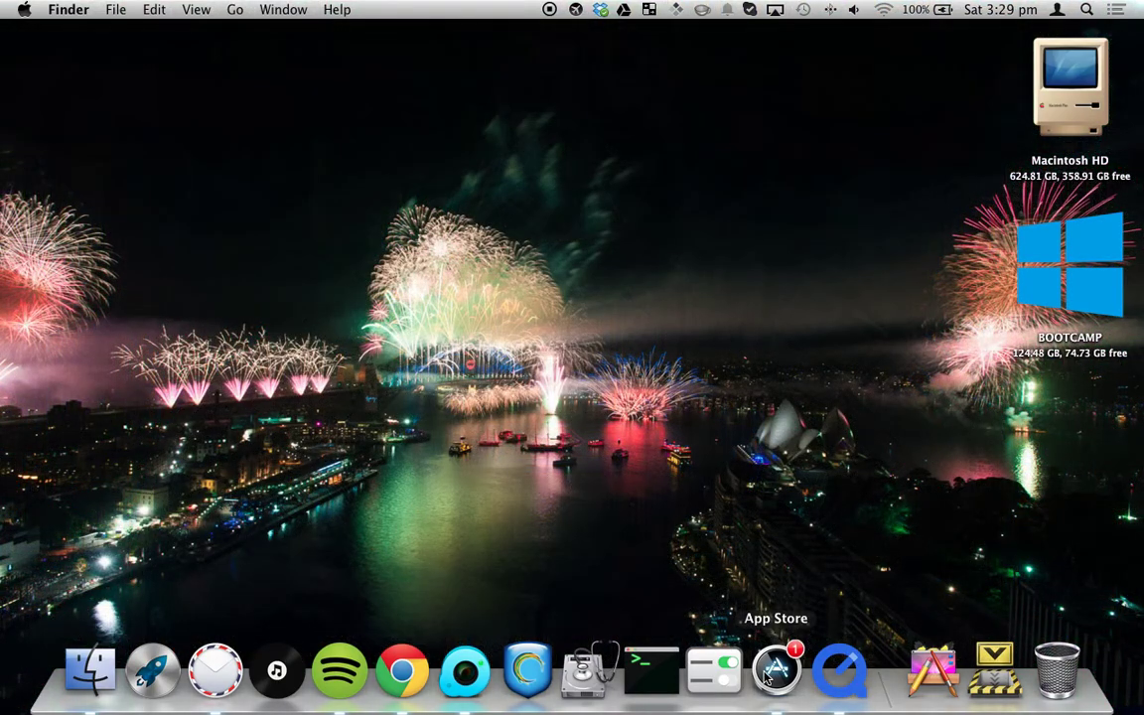
# Open the App Store and go to the BetterSnapTool page ($1.99, version 1.4.1) from search results.
pyautogui.click(768, 673)
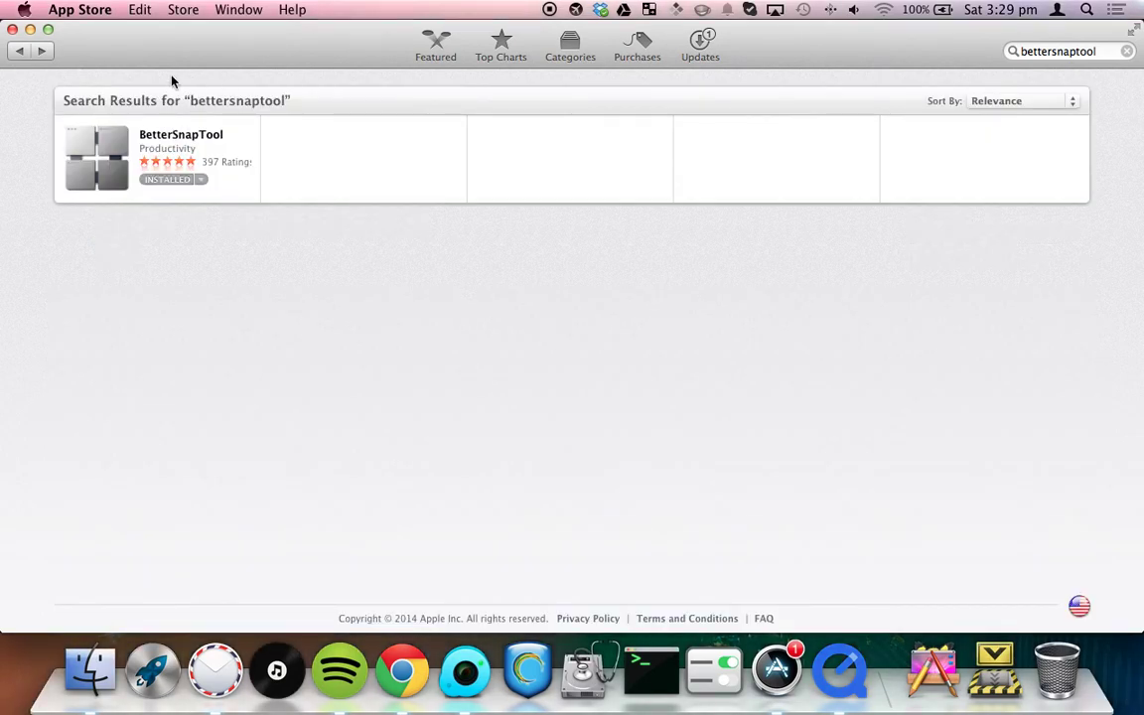
pyautogui.click(149, 136)
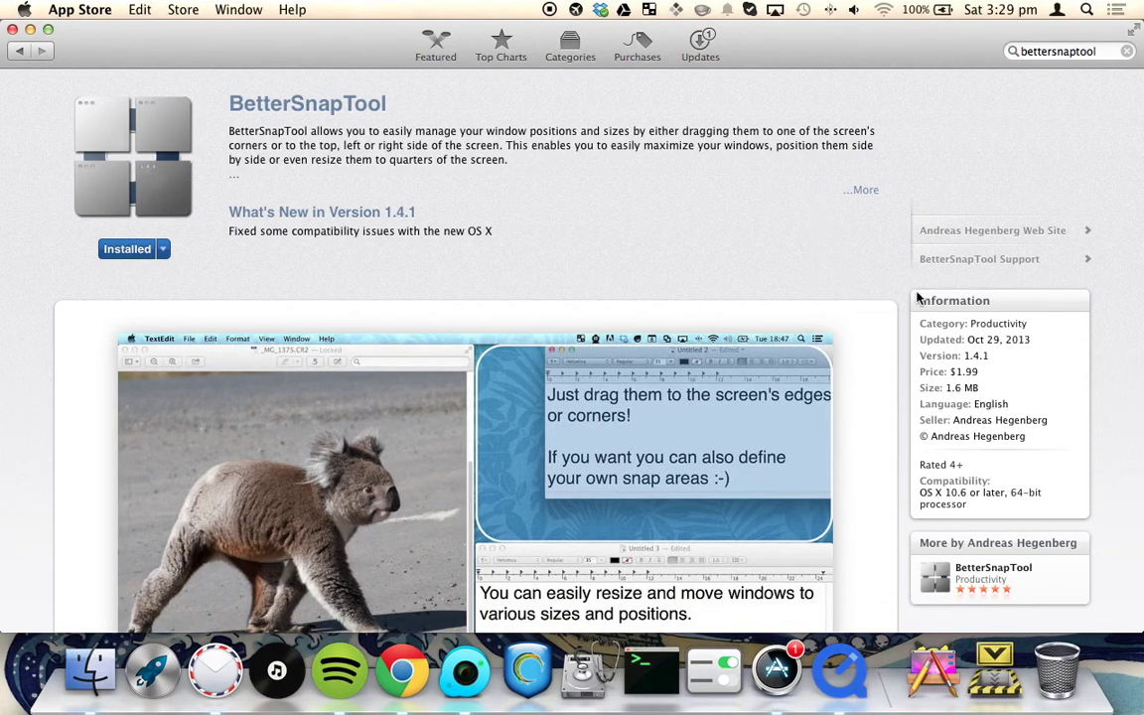
# Browse all five BetterSnapTool gallery screenshots, return to the first, then minimize the App Store.
pyautogui.scroll(-5, 983, 455)
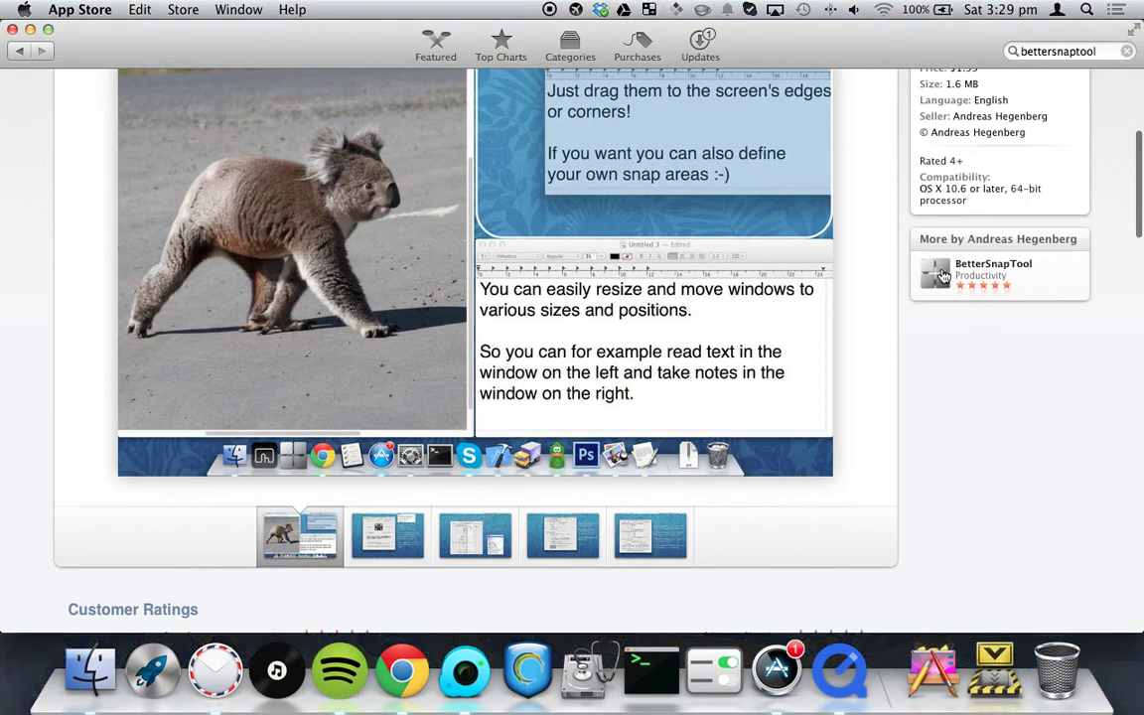
pyautogui.scroll(-2, 814, 379)
pyautogui.scroll(2, 656, 407)
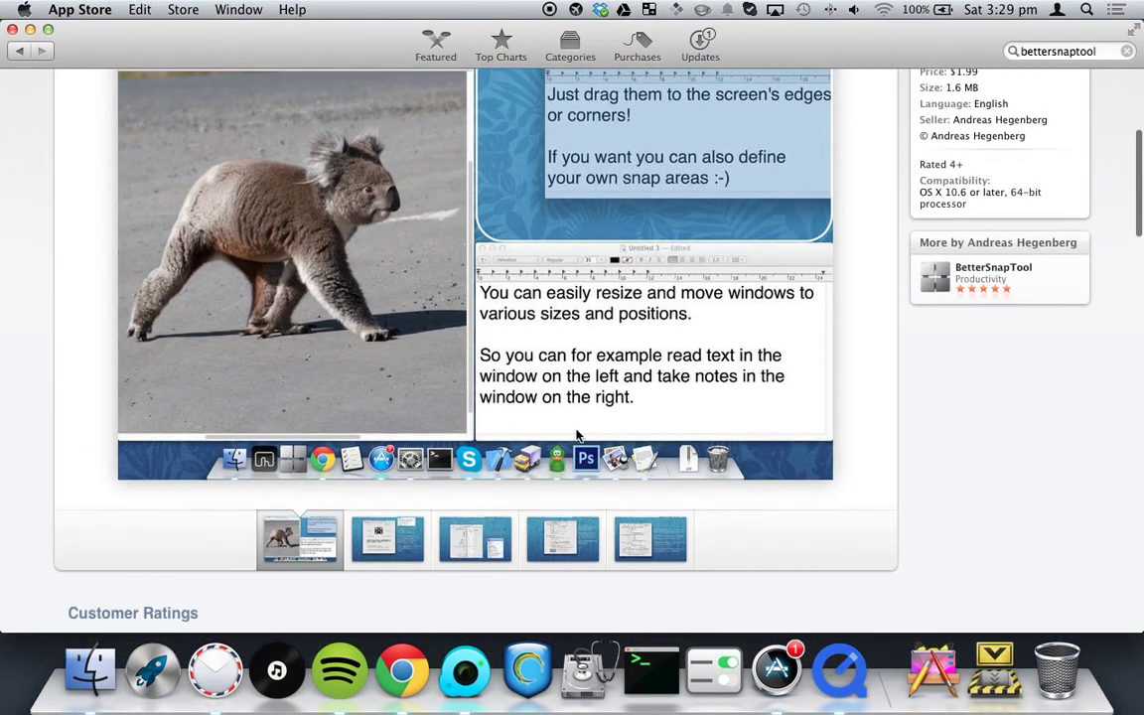
pyautogui.click(377, 545)
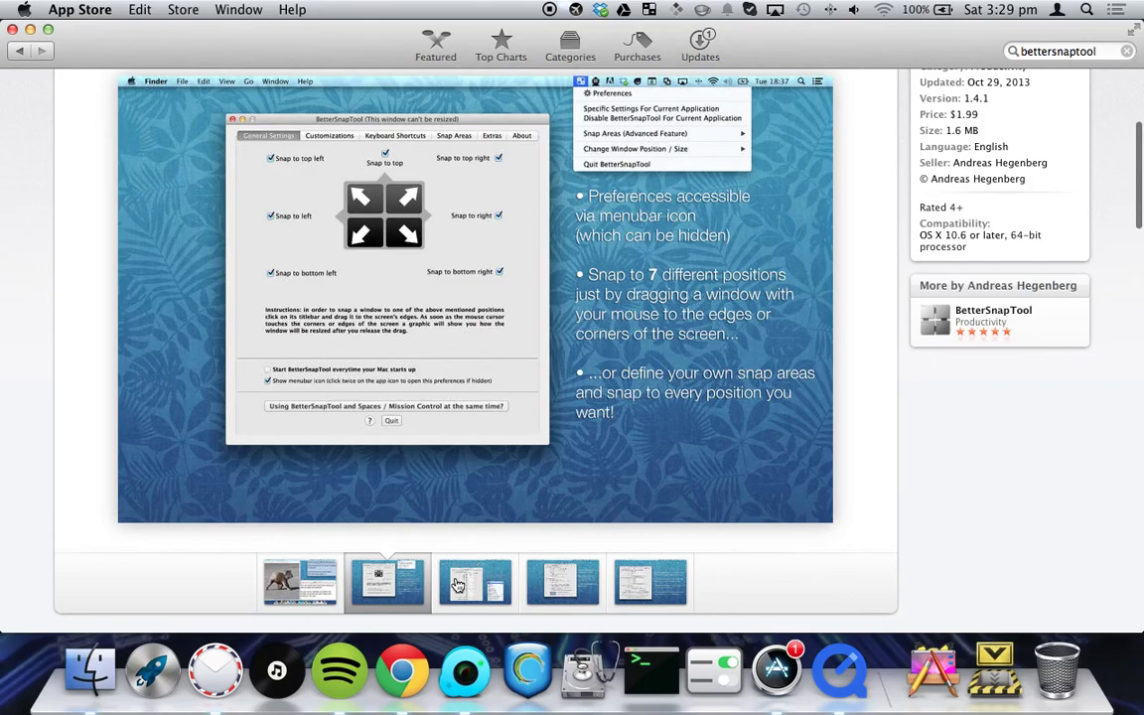
pyautogui.click(475, 581)
pyautogui.click(581, 581)
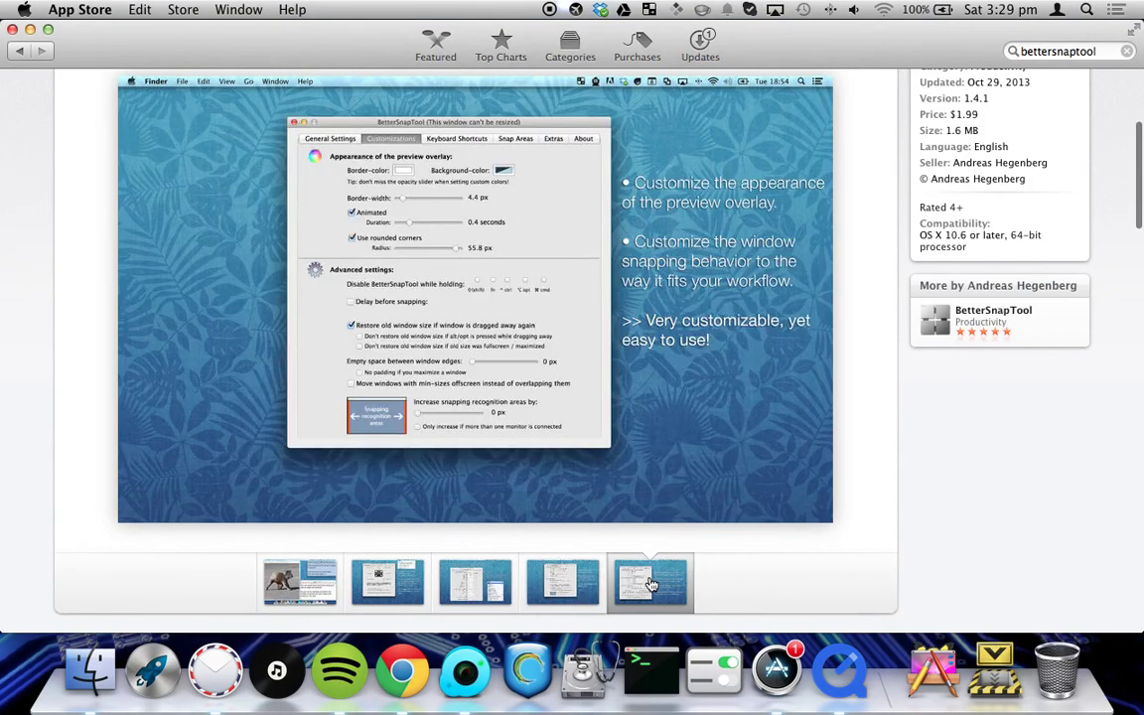
pyautogui.click(655, 582)
pyautogui.click(300, 582)
pyautogui.scroll(5, 358, 147)
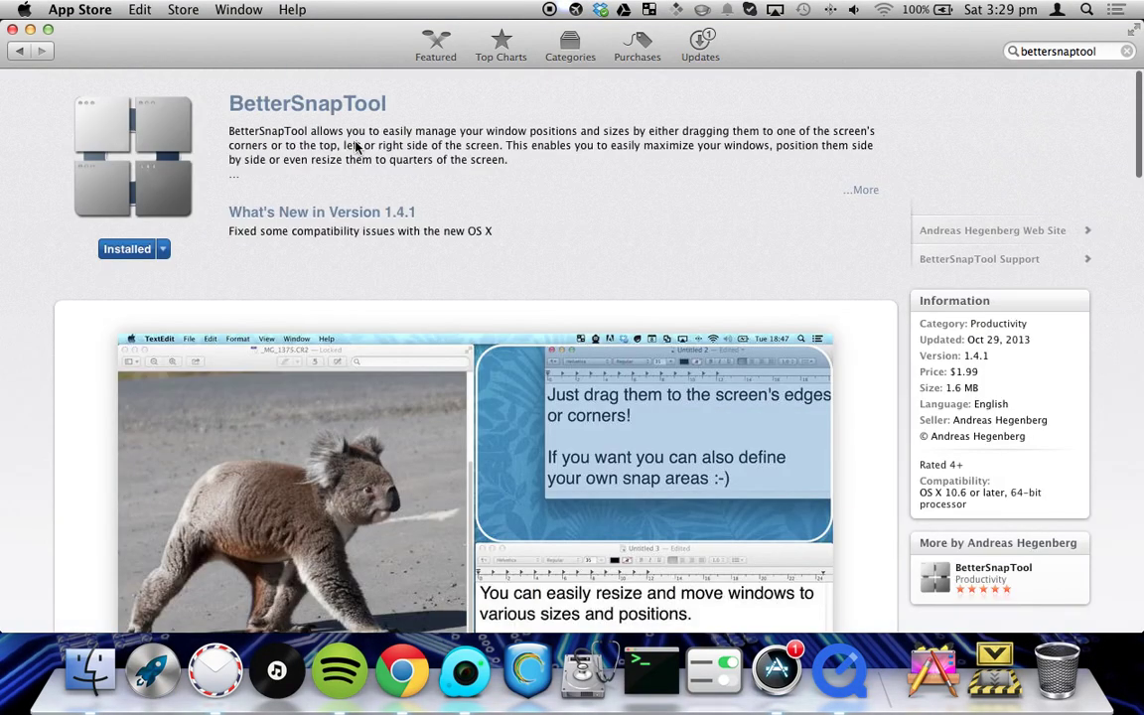
pyautogui.press('super+m')
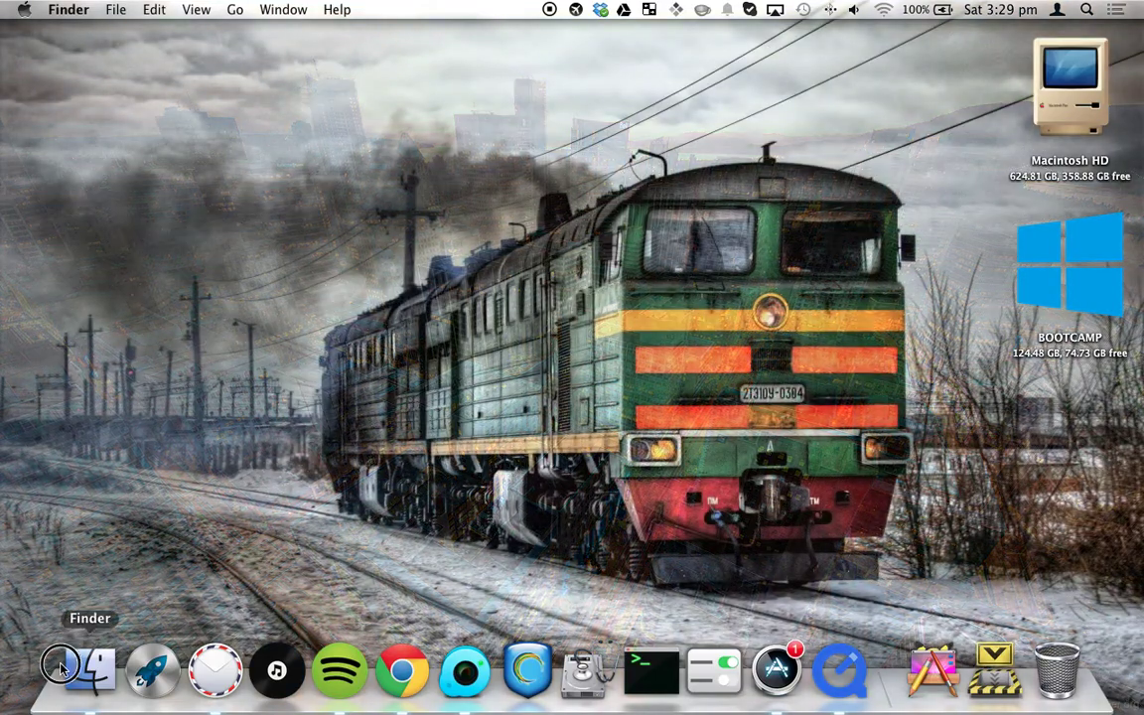
# Snap the Documents window toward the top-right and Terminal toward the top centre, then quit Terminal.
pyautogui.click(89, 667)
pyautogui.moveTo(546, 32)
pyautogui.mouseDown()
pyautogui.moveTo(31, 135)
pyautogui.moveTo(1126, 384)
pyautogui.moveTo(884, 8)
pyautogui.moveTo(835, 268)
pyautogui.moveTo(1009, 612)
pyautogui.moveTo(307, 39)
pyautogui.moveTo(561, 116)
pyautogui.moveTo(542, 8)
pyautogui.mouseUp()
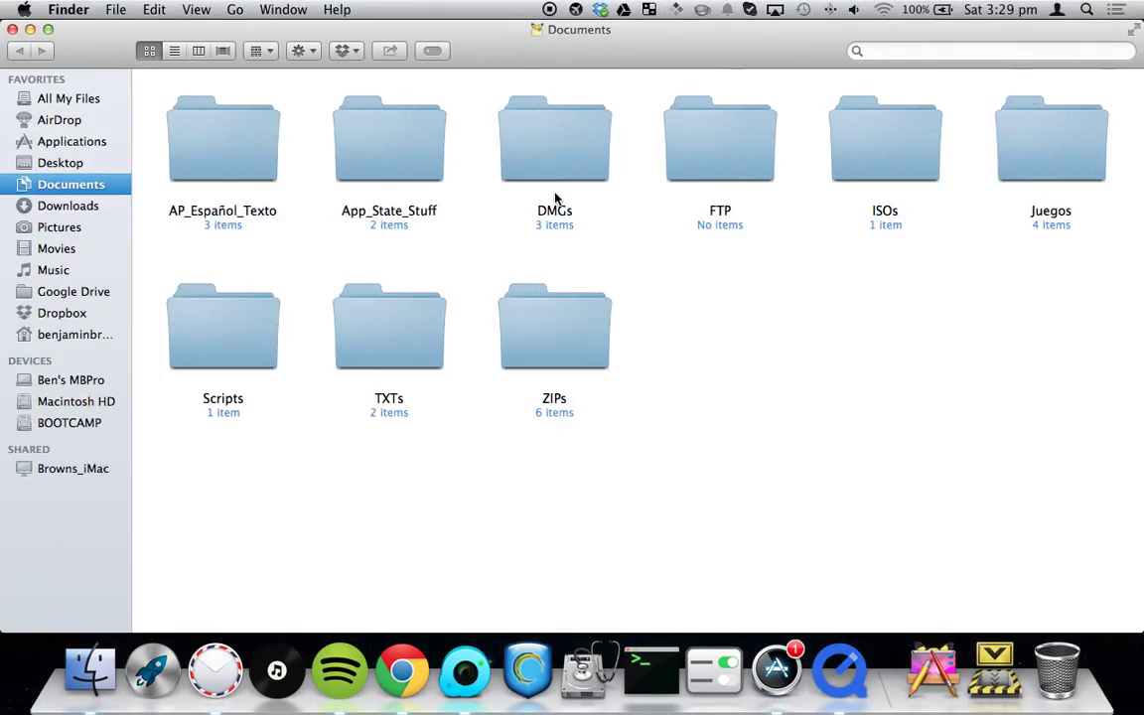
pyautogui.keyDown('alt'); pyautogui.click(651, 667); pyautogui.keyUp('alt')
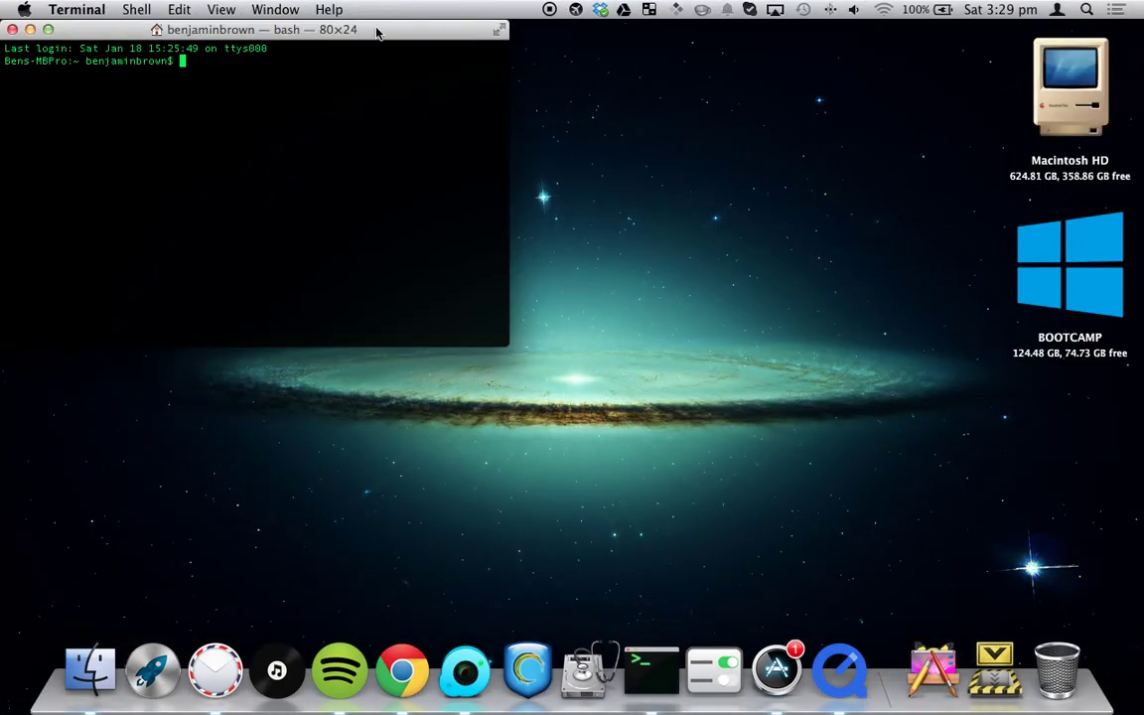
pyautogui.moveTo(377, 28); pyautogui.dragTo(701, 8)
pyautogui.press('super+q')
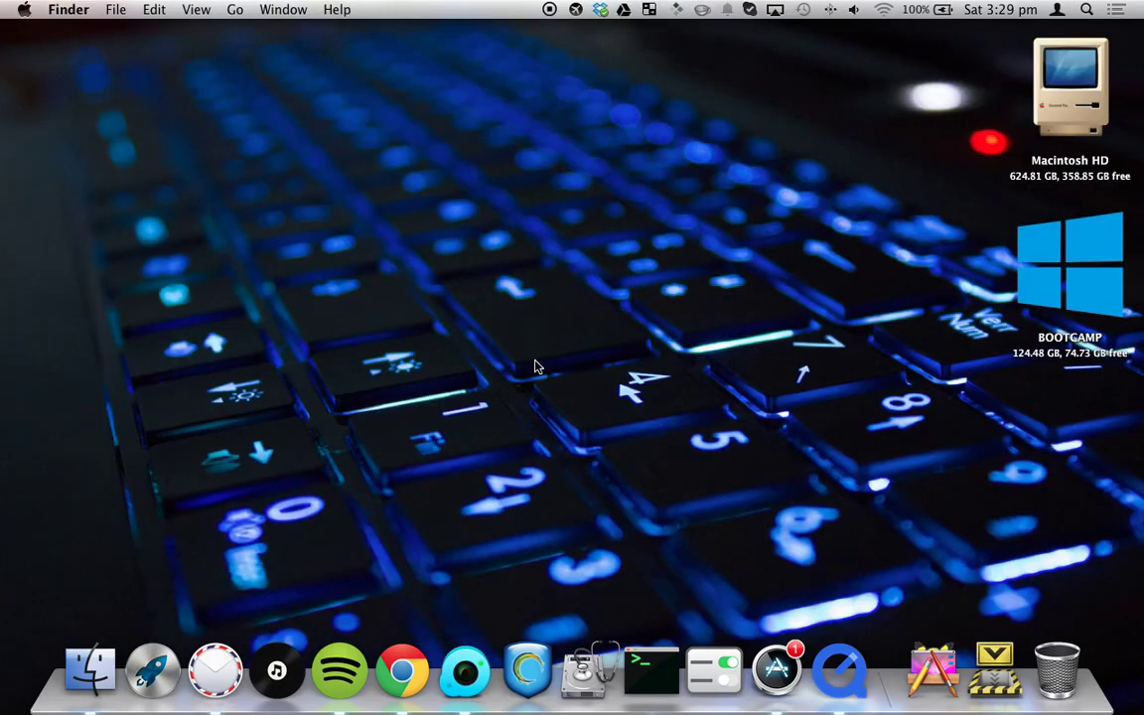
# Launch Firefox through Spotlight by searching 'fir'.
pyautogui.press('super+space')
pyautogui.write('fir')
pyautogui.press('Return')
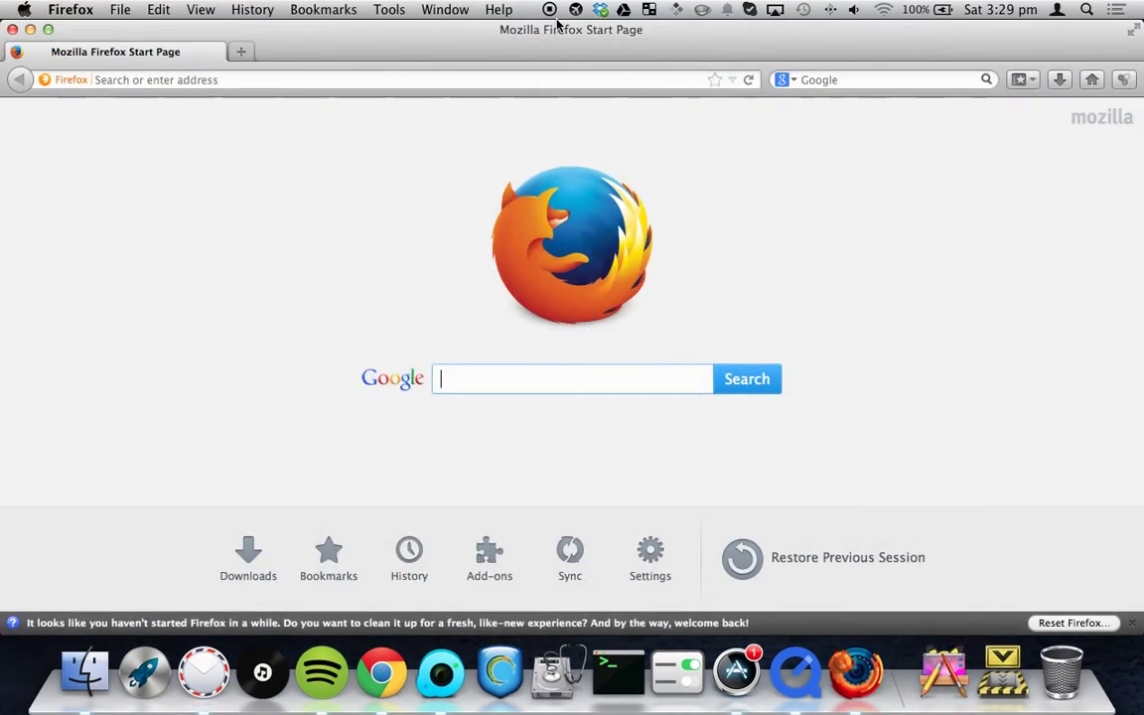
# Snap the Firefox window to the left half, right half and full screen, then close and quit Firefox.
pyautogui.moveTo(557, 19); pyautogui.dragTo(3, 54)
pyautogui.moveTo(372, 65); pyautogui.dragTo(1136, 108)
pyautogui.moveTo(951, 43); pyautogui.dragTo(817, 8)
pyautogui.moveTo(596, 30); pyautogui.dragTo(556, 35)
pyautogui.press('super+w')
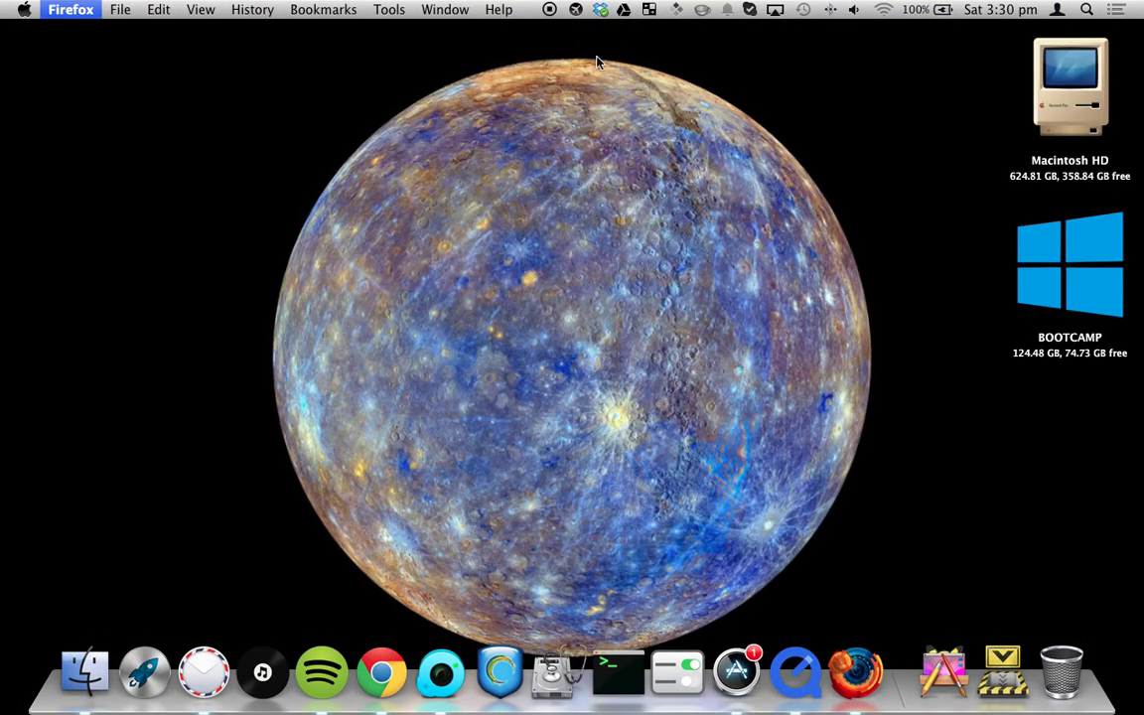
pyautogui.press('super+q')
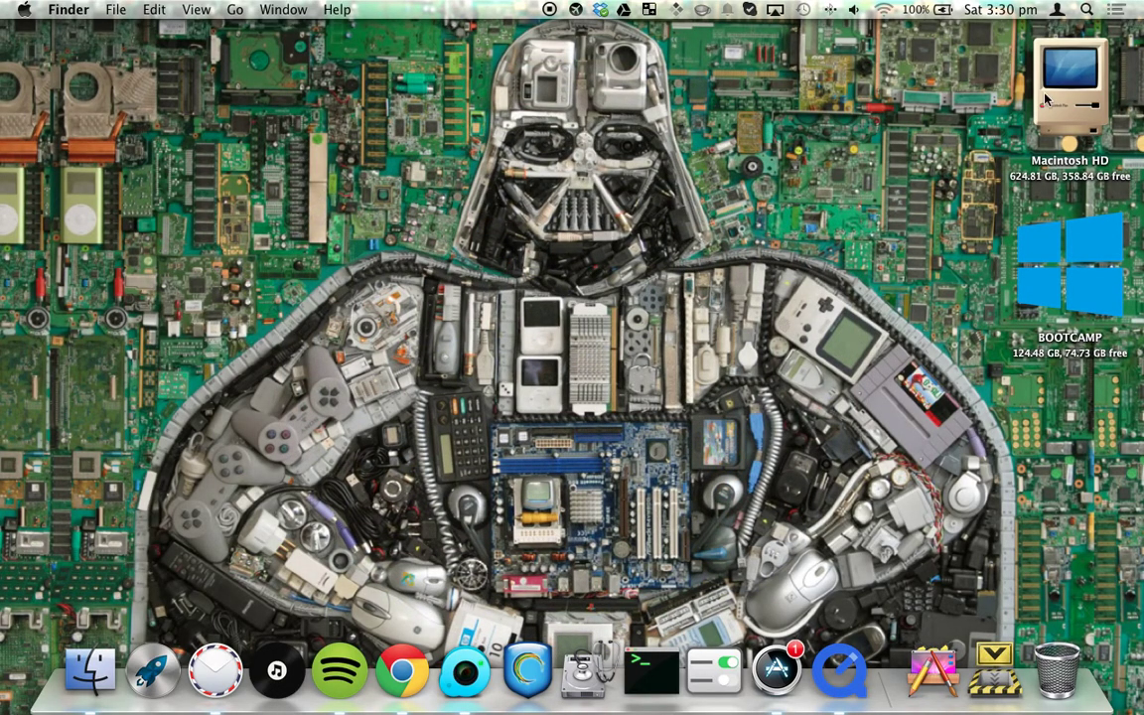
# Open and dismiss the BetterSnapTool menu-bar menu.
pyautogui.click(676, 9)
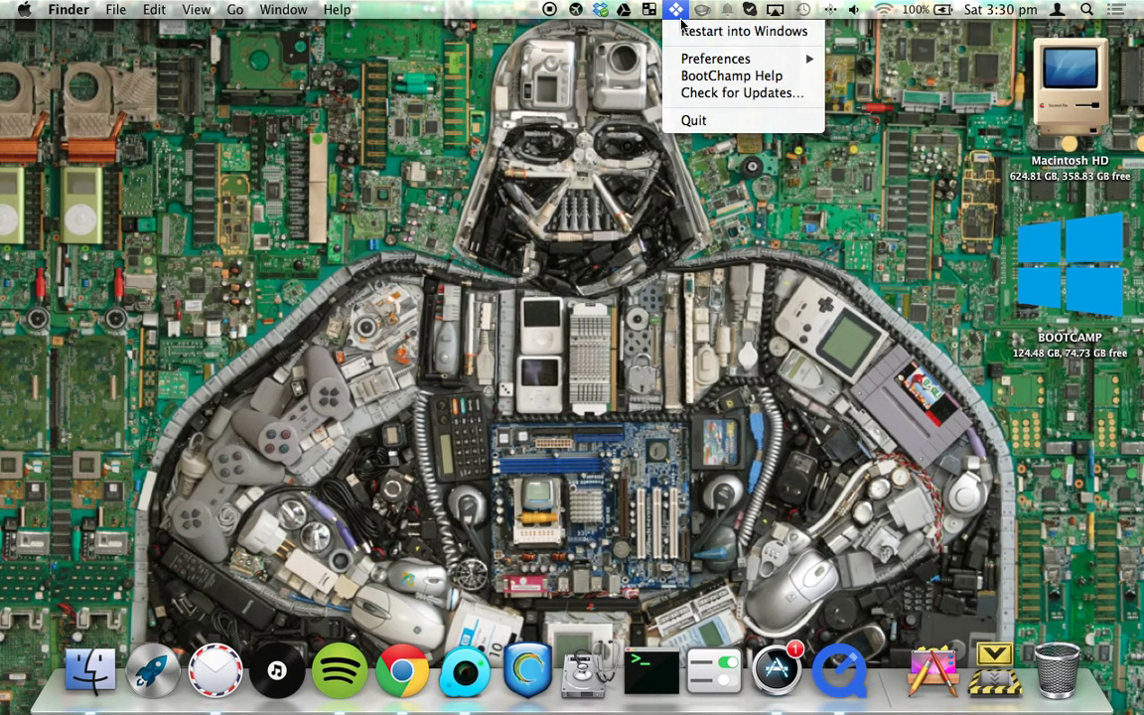
pyautogui.moveTo(650, 9)
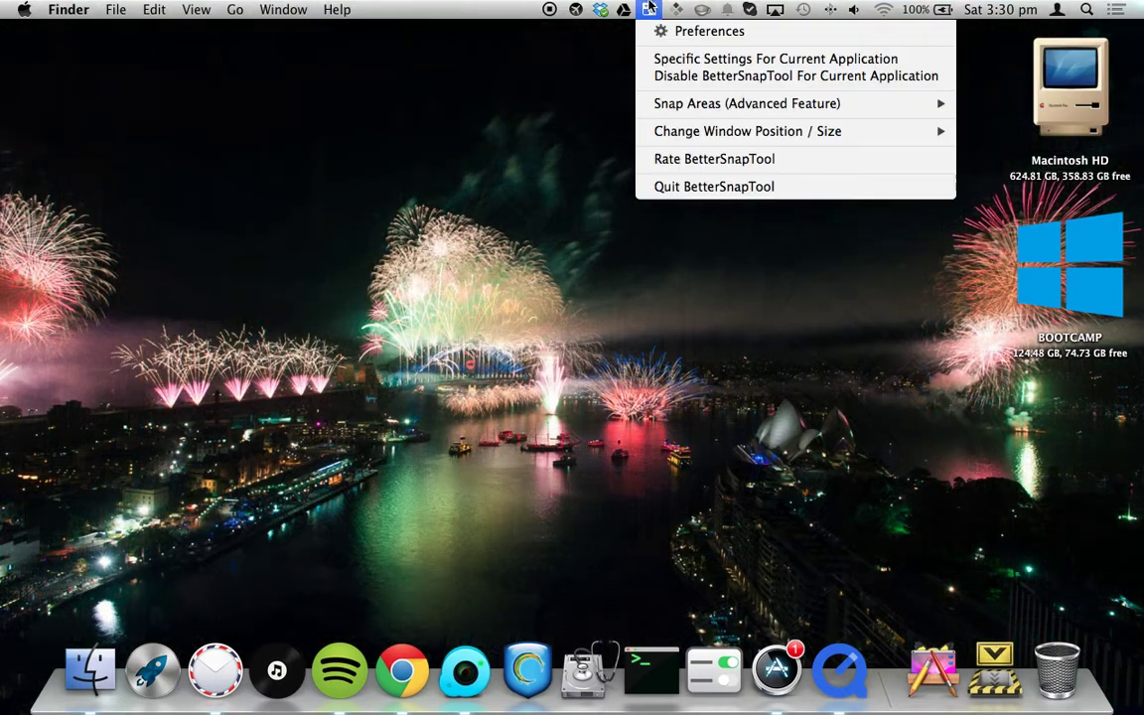
pyautogui.click(650, 8)
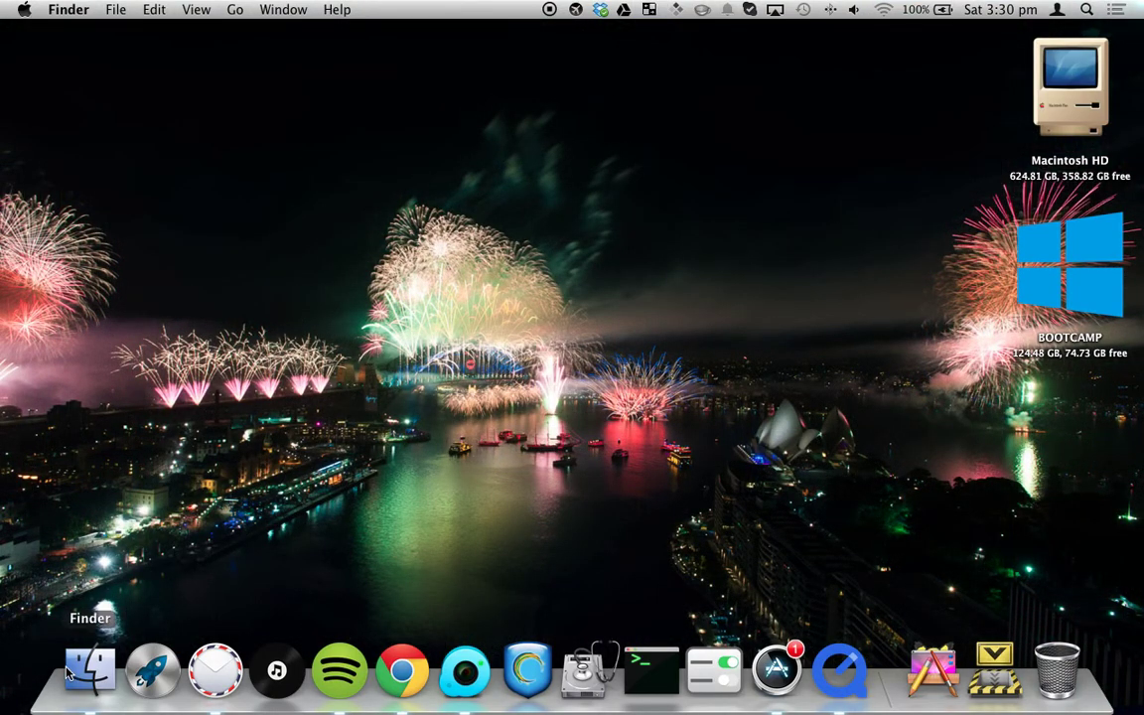
# Show Applications in a new Finder window, Quick Look BetterSnapTool, resize, then close the window.
pyautogui.click(69, 674)
pyautogui.click(63, 142)
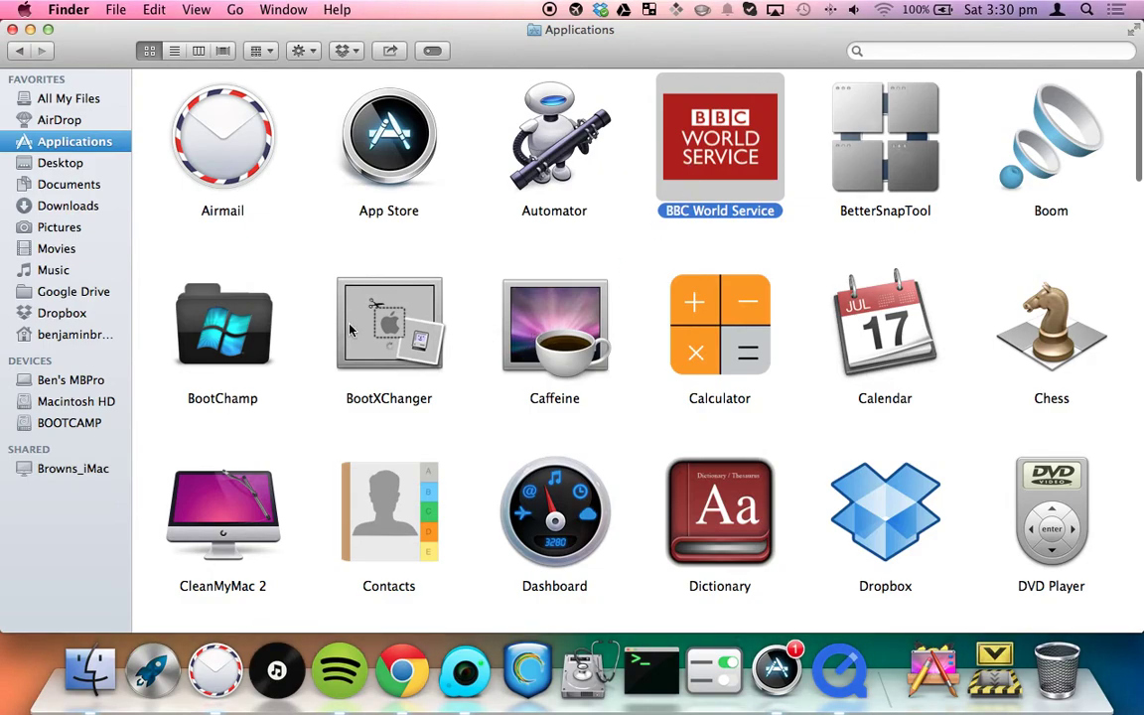
pyautogui.click(883, 139)
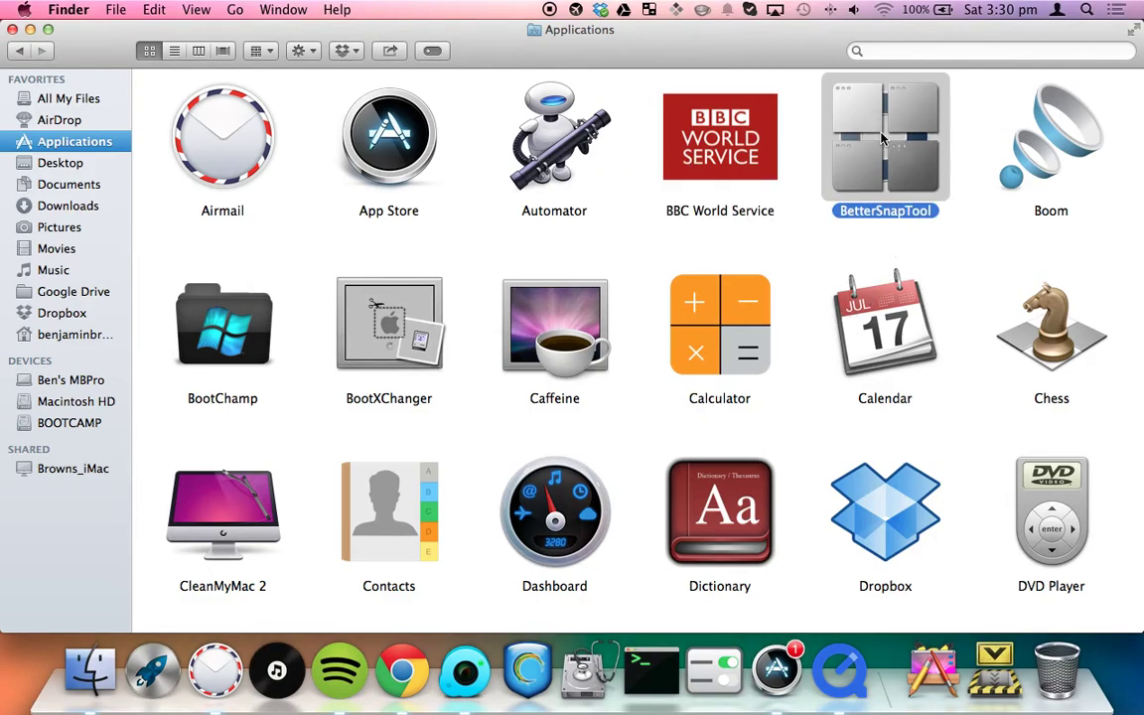
pyautogui.press('space')
pyautogui.press('space')
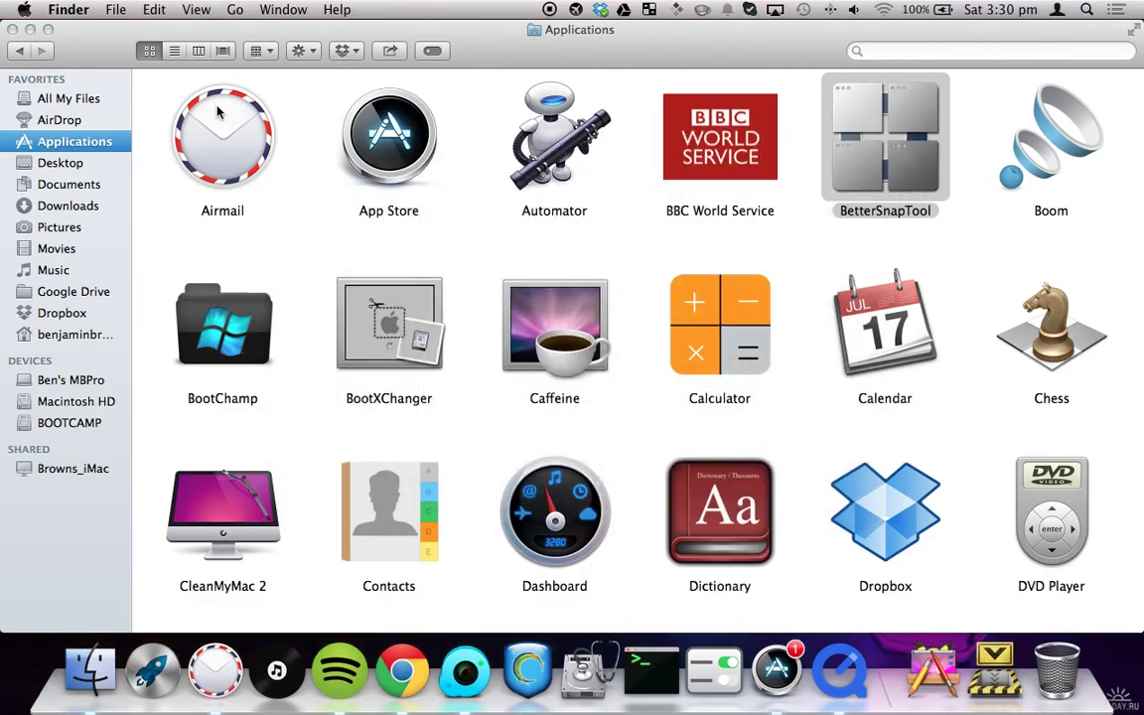
pyautogui.click(47, 29)
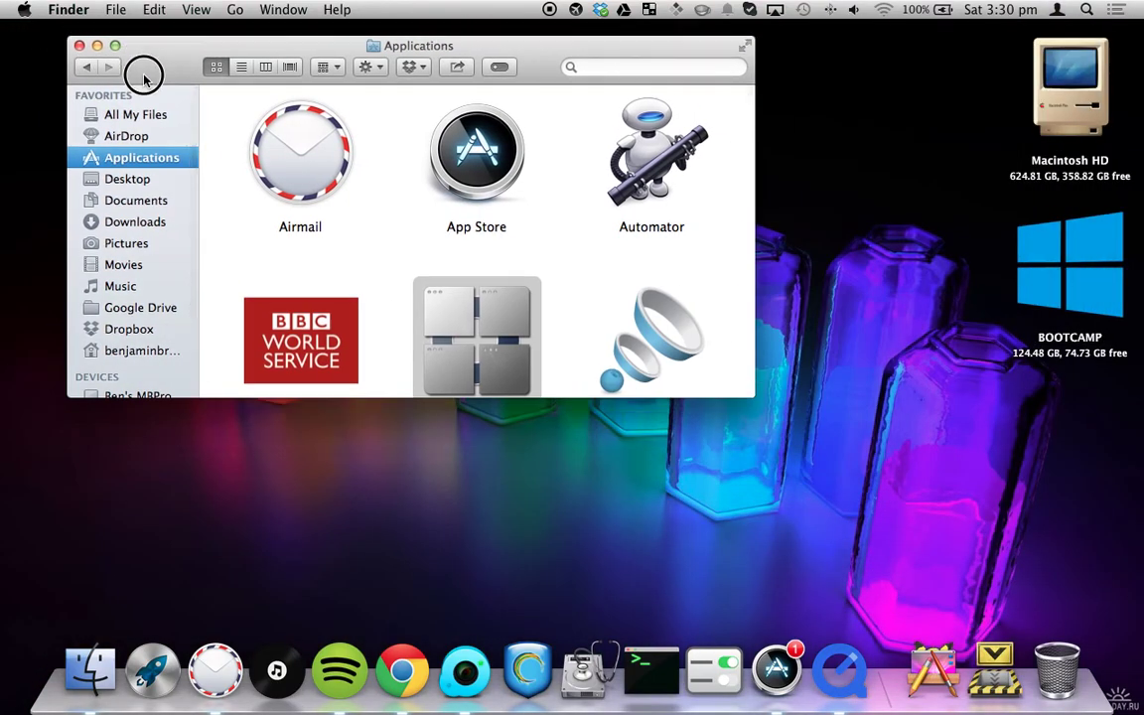
pyautogui.doubleClick(144, 78)
pyautogui.press('super+w')
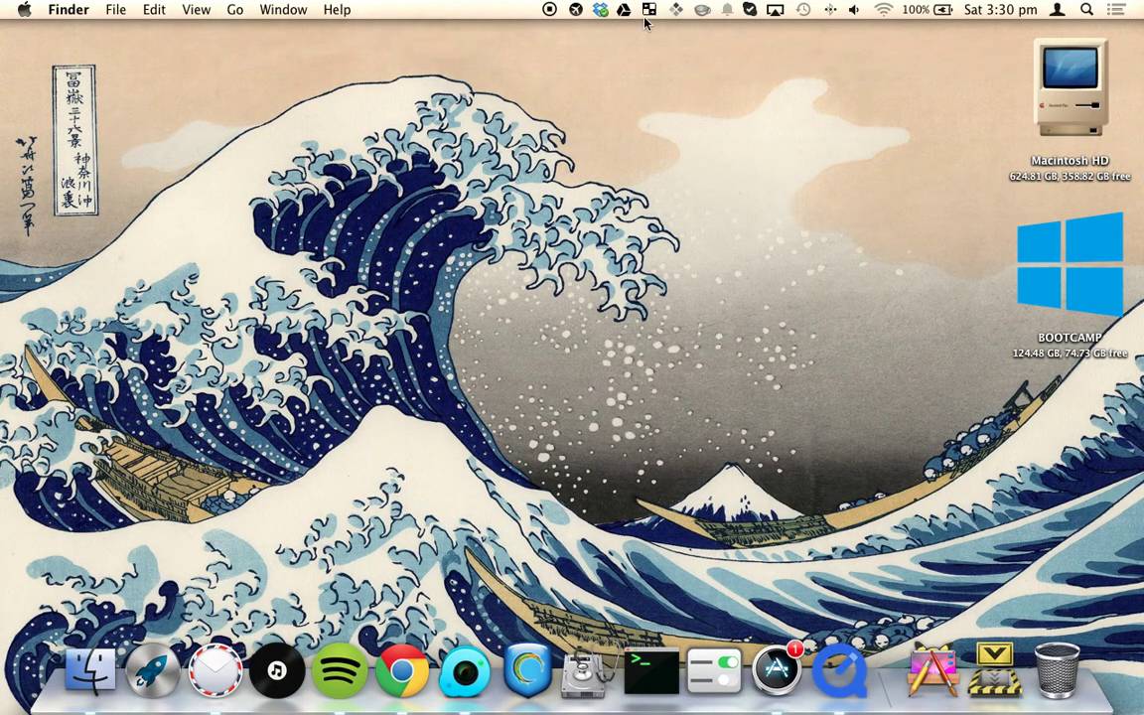
# Open BetterSnapTool's Preferences from its menu-bar icon.
pyautogui.click(648, 9)
pyautogui.click(641, 74)
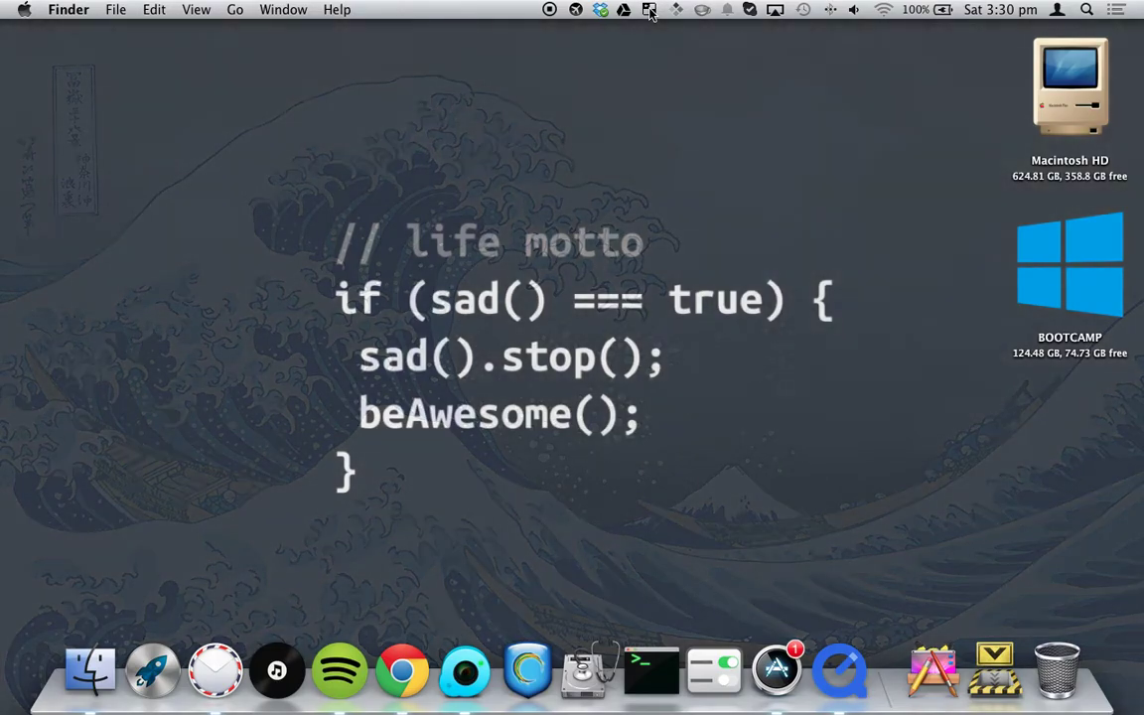
pyautogui.click(649, 9)
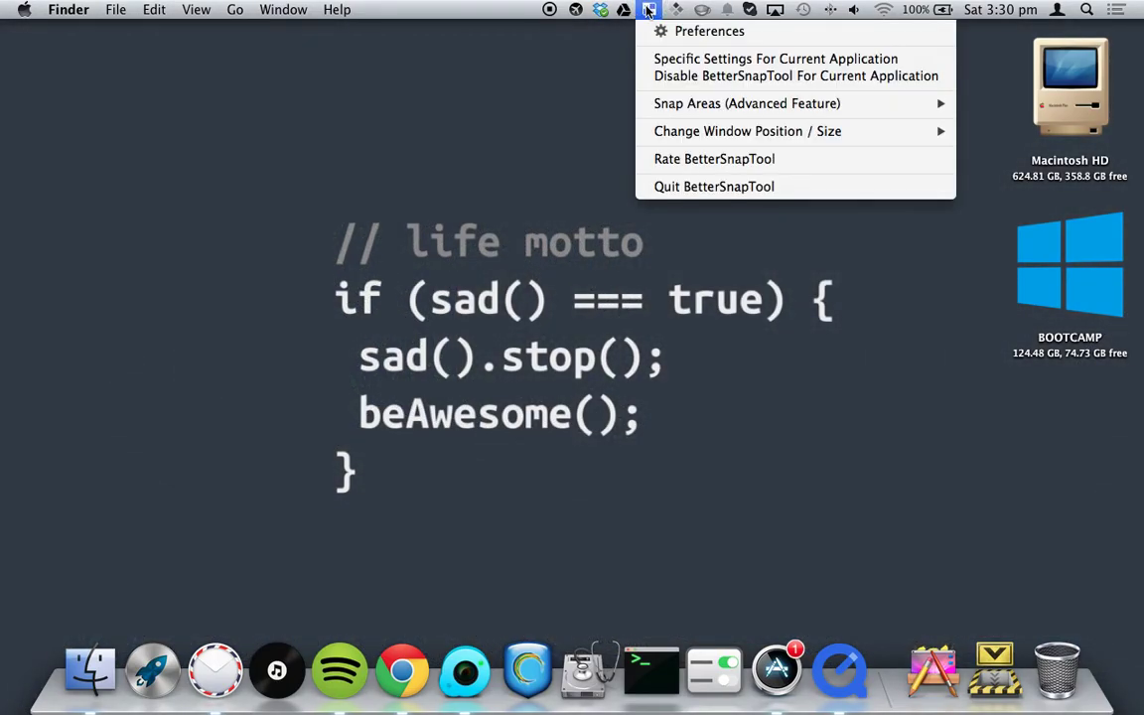
pyautogui.click(663, 33)
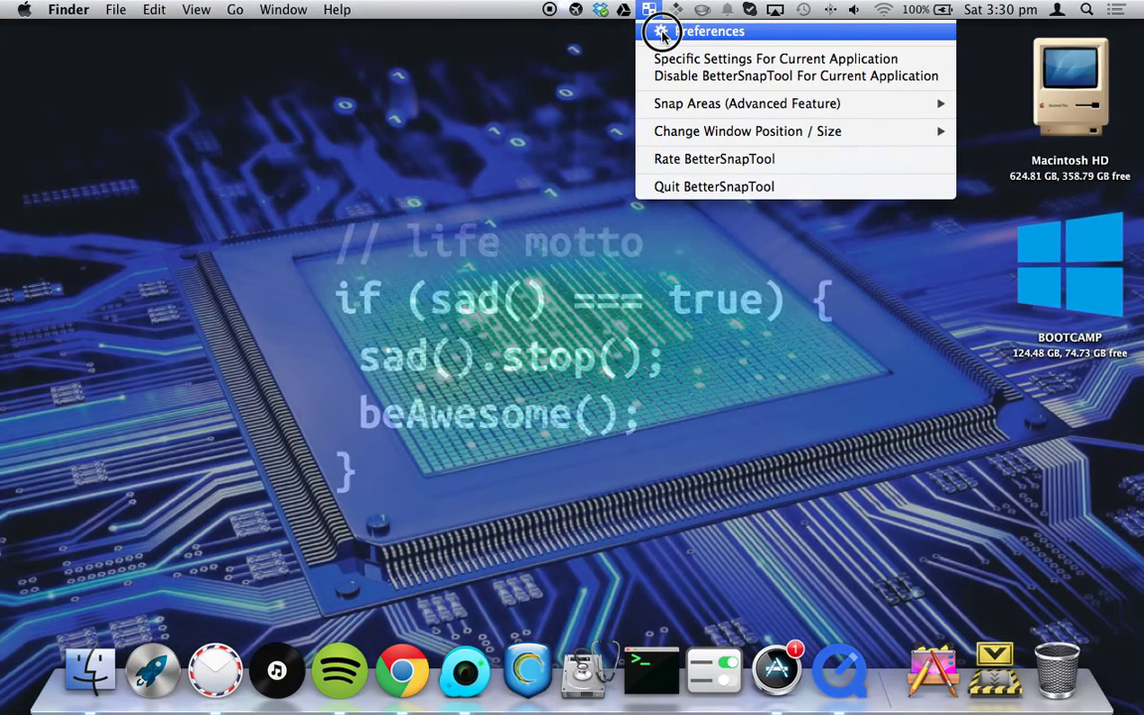
# Flick quickly through the shortcut, mouse-button and About tabs, returning to General Settings.
pyautogui.click(454, 66)
pyautogui.click(580, 64)
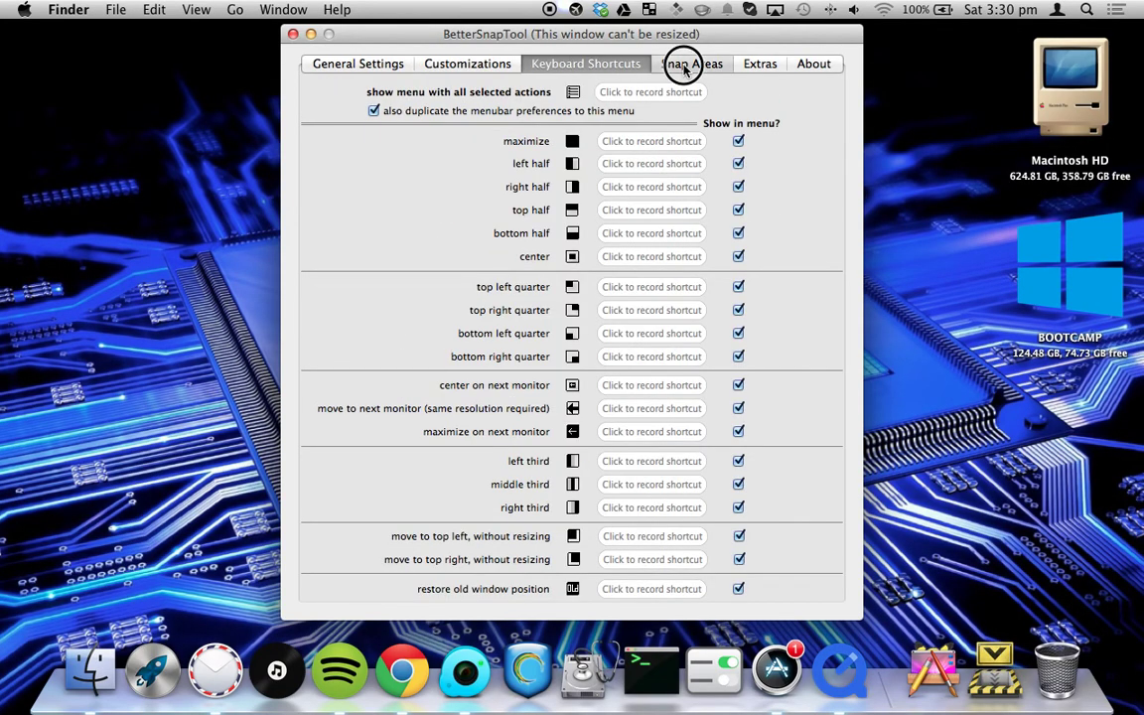
pyautogui.click(683, 65)
pyautogui.click(759, 64)
pyautogui.click(813, 64)
pyautogui.click(360, 62)
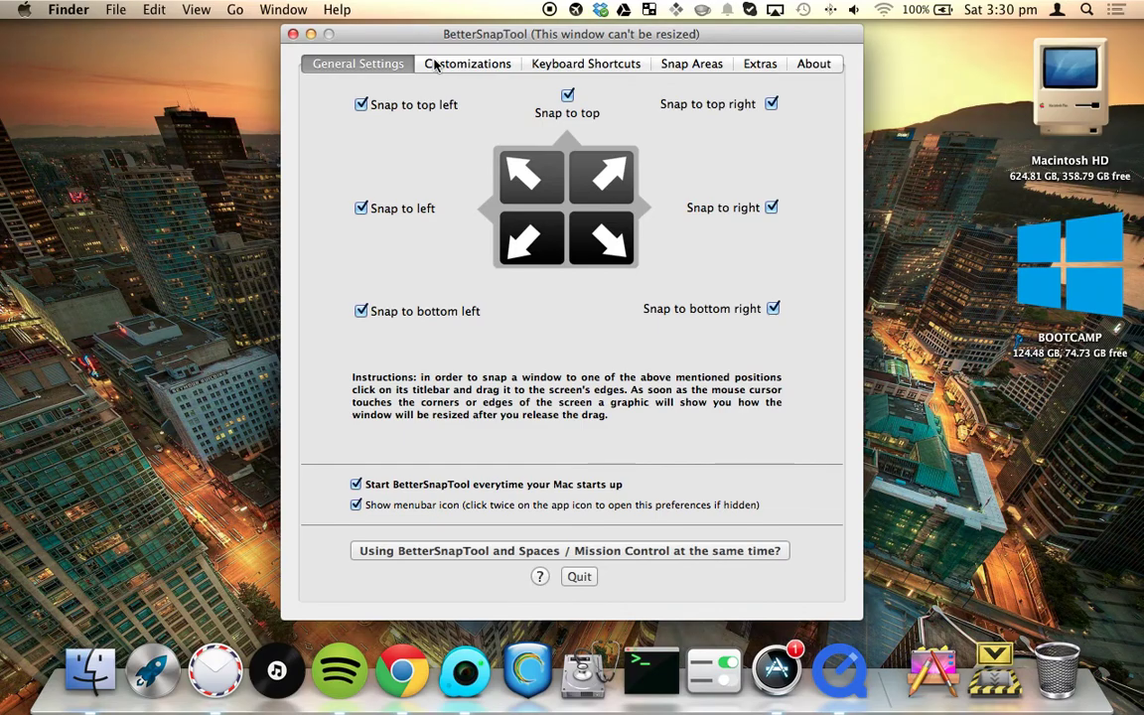
# Review the Preview, Shortcuts, Snap Areas, Extra Mouse Buttons and About tabs, back to General, then close.
pyautogui.click(442, 64)
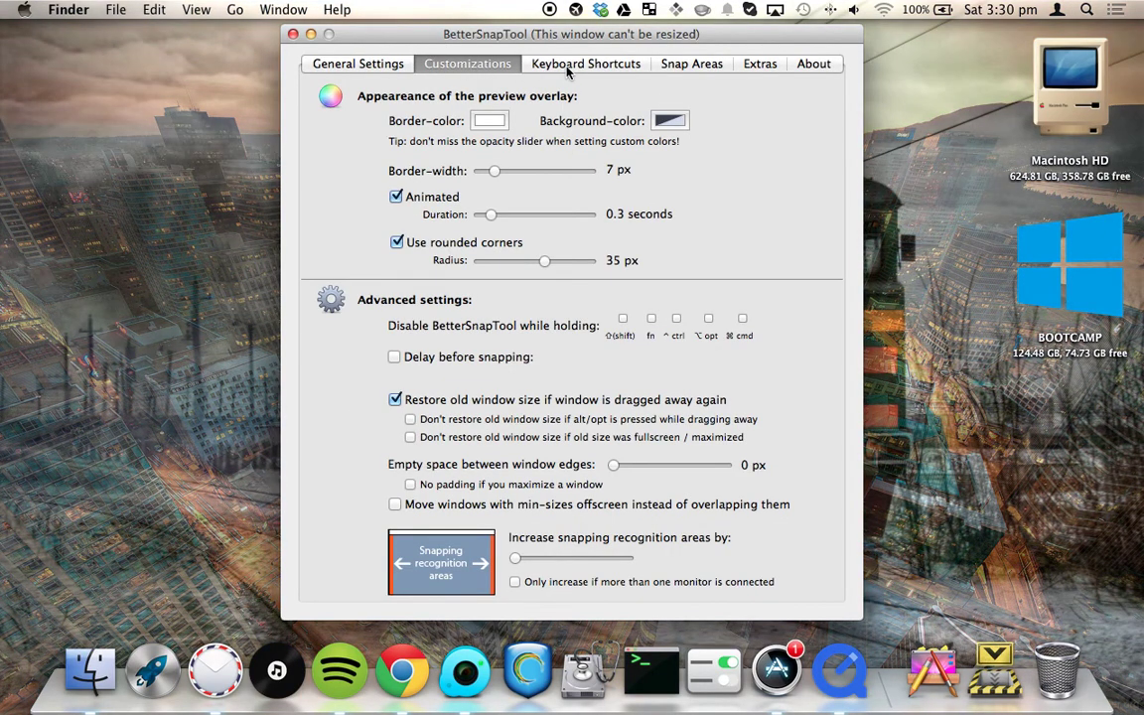
pyautogui.click(583, 66)
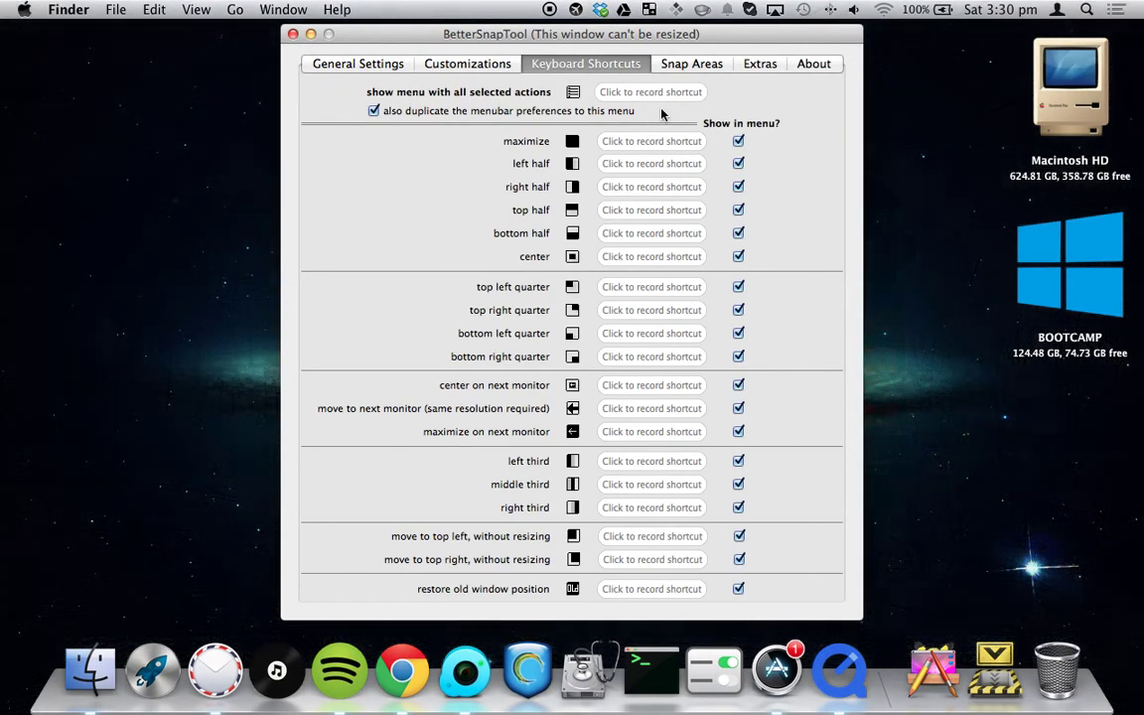
pyautogui.click(692, 64)
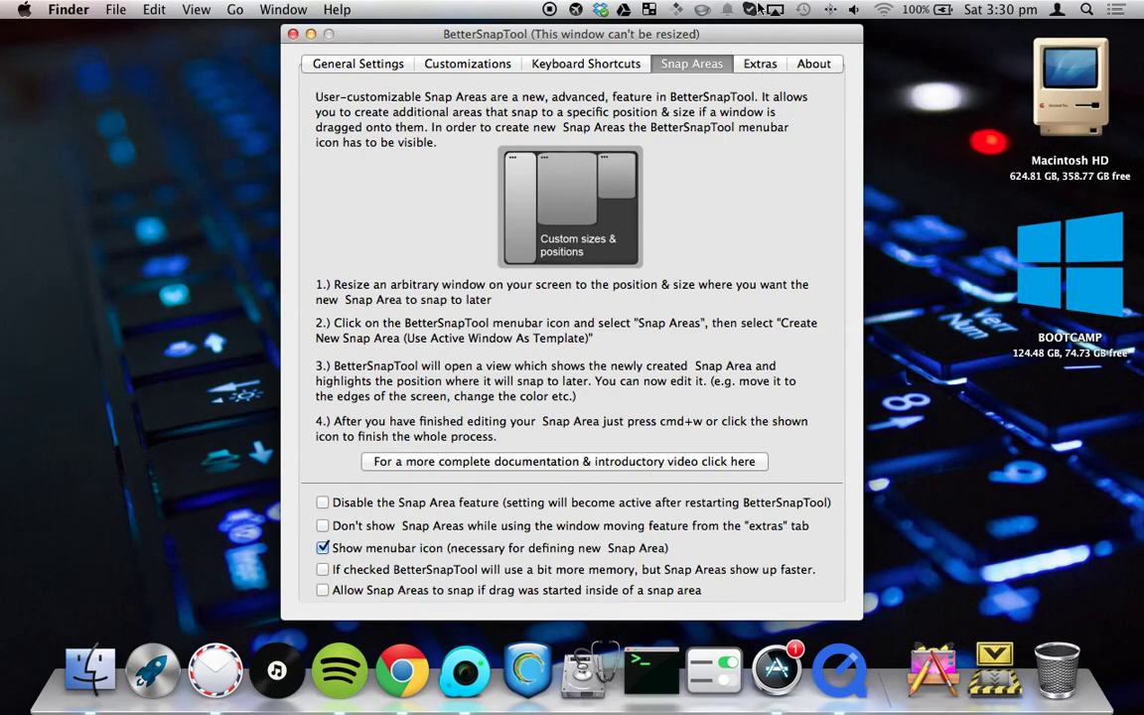
pyautogui.click(762, 64)
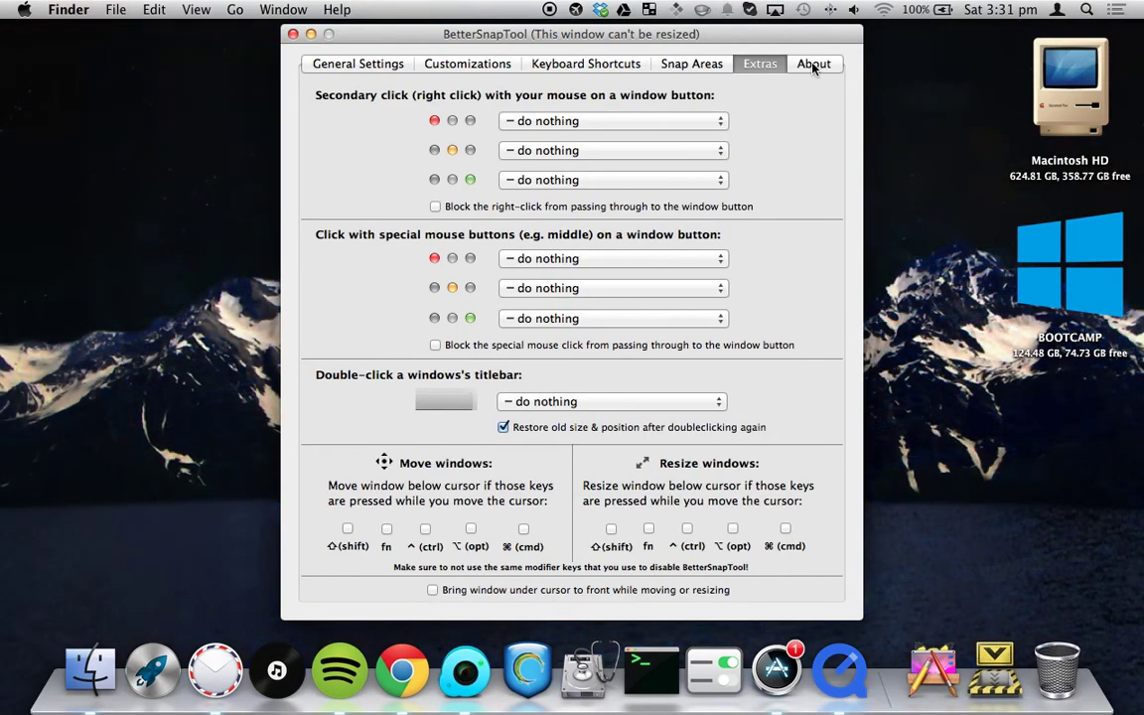
pyautogui.click(813, 64)
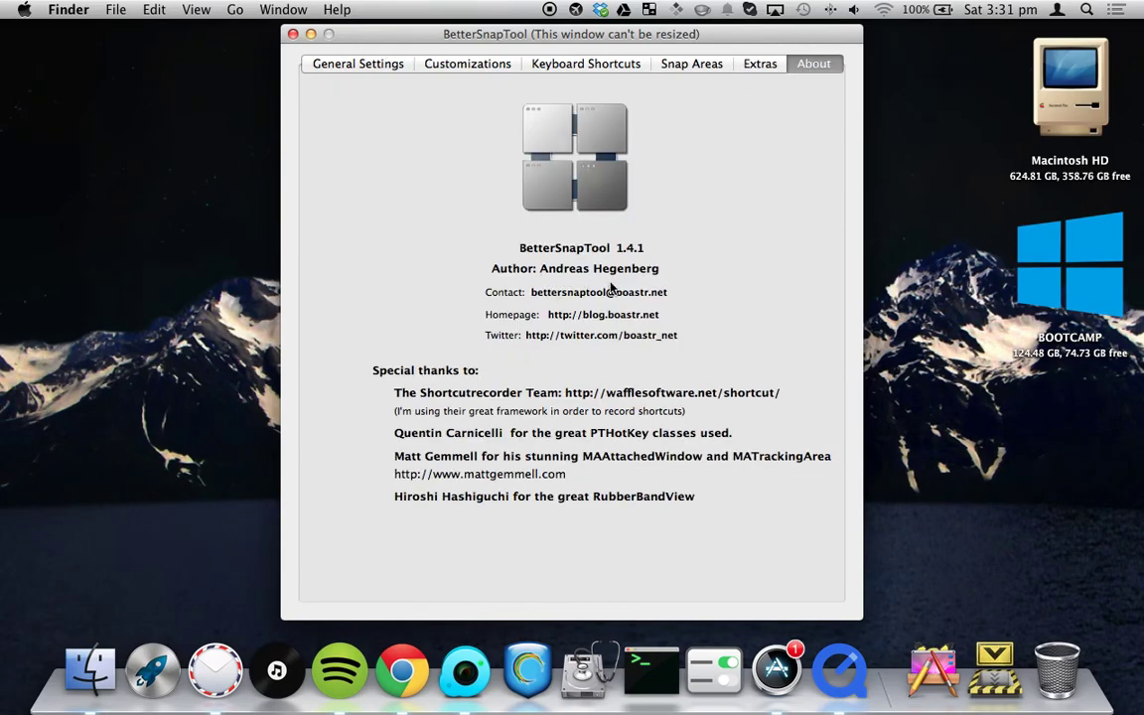
pyautogui.click(342, 62)
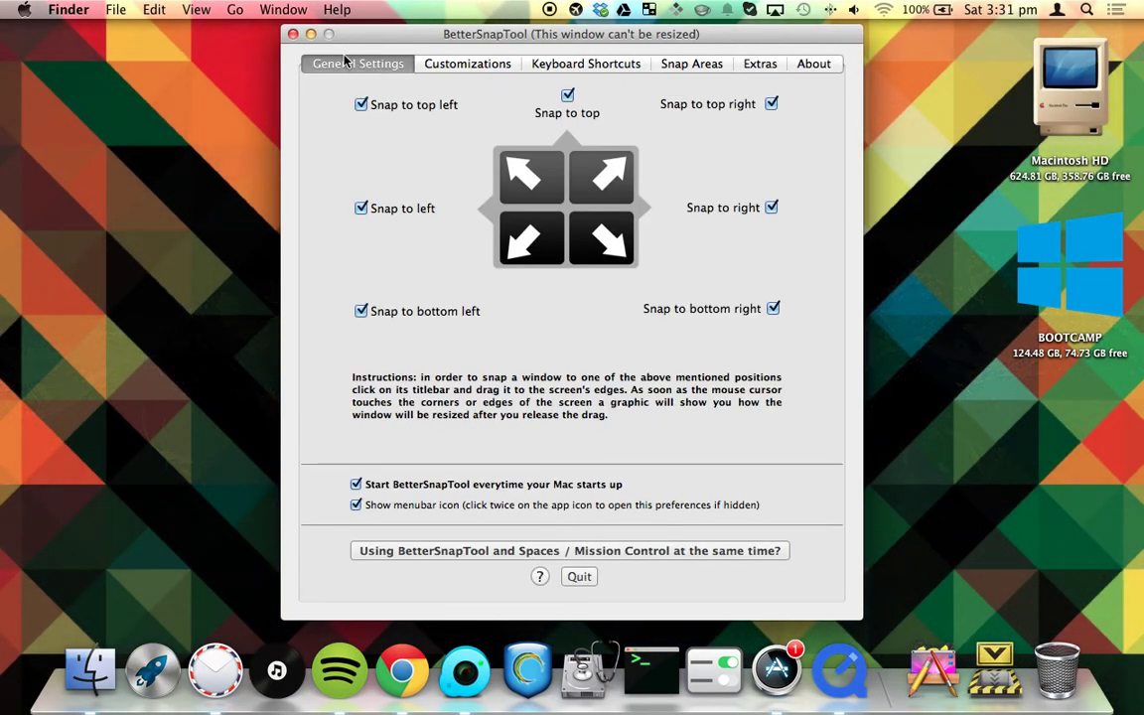
pyautogui.click(293, 35)
# Open and dismiss the BetterSnapTool menu-bar menu.
pyautogui.click(649, 12)
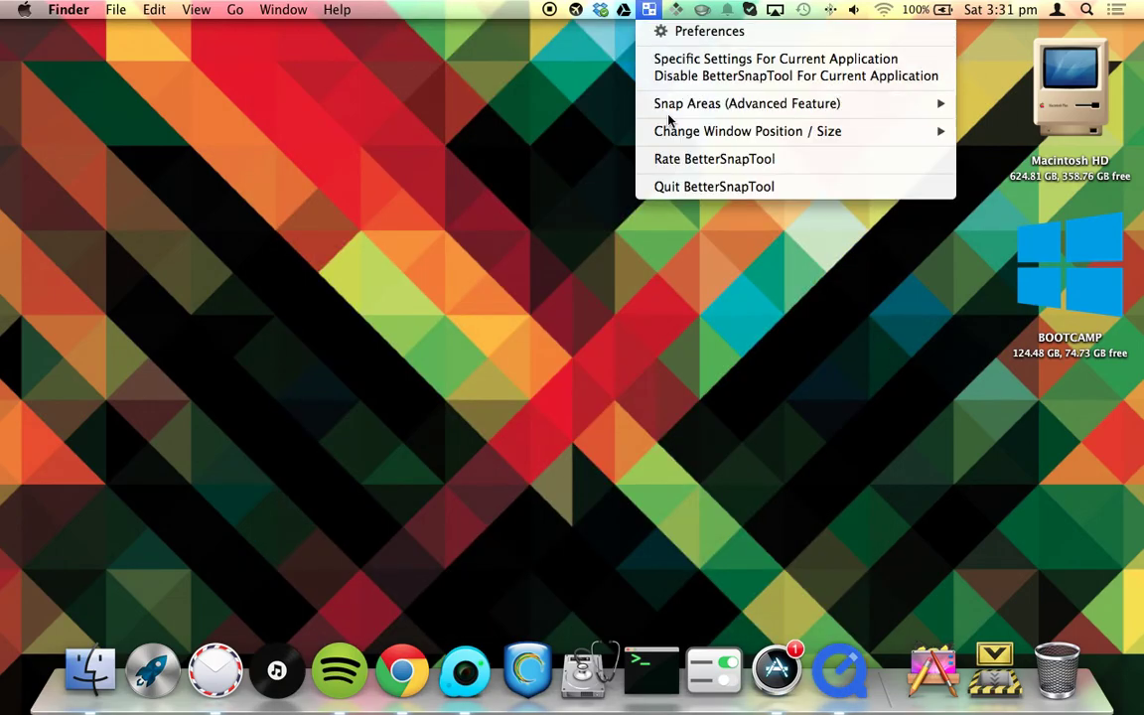
pyautogui.moveTo(671, 105)
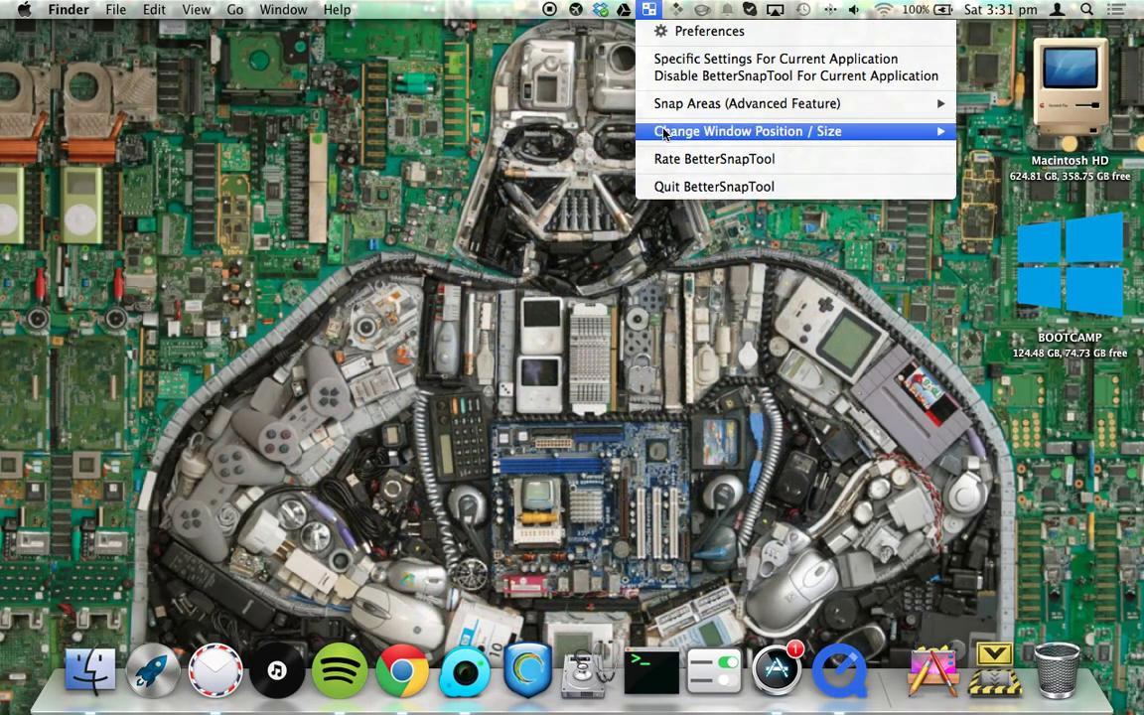
pyautogui.click(652, 9)
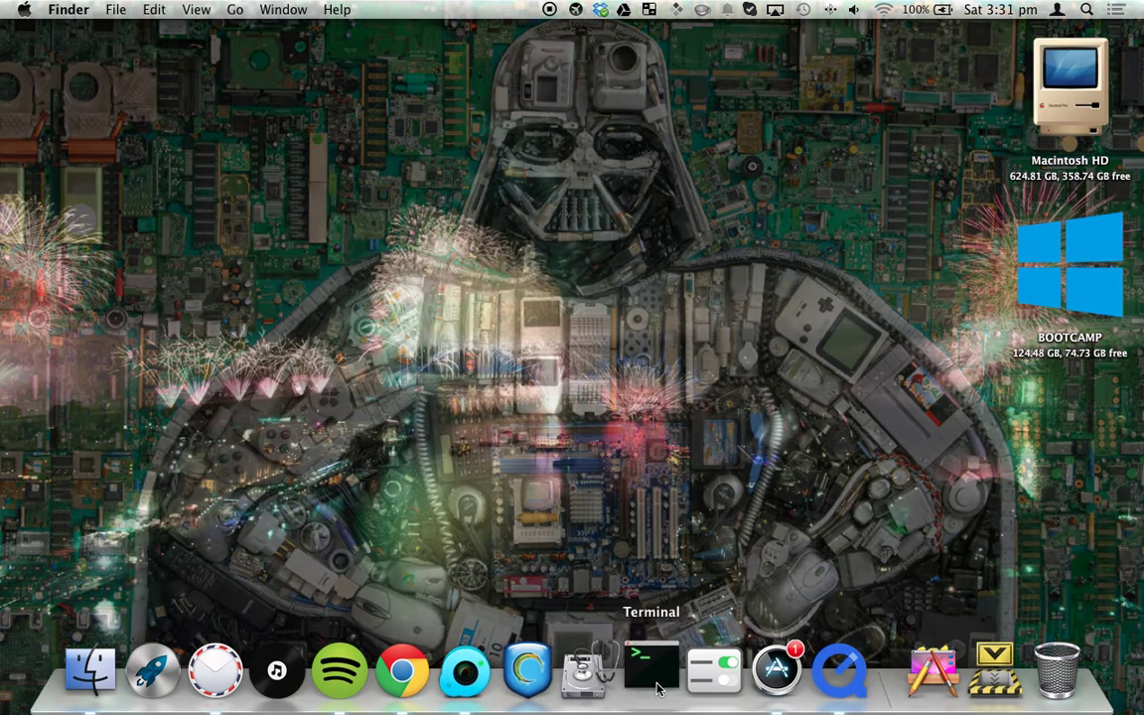
# Check Terminal's app-specific snap sizes (all 50%), close them, then close the Terminal window.
pyautogui.click(652, 672)
pyautogui.click(652, 9)
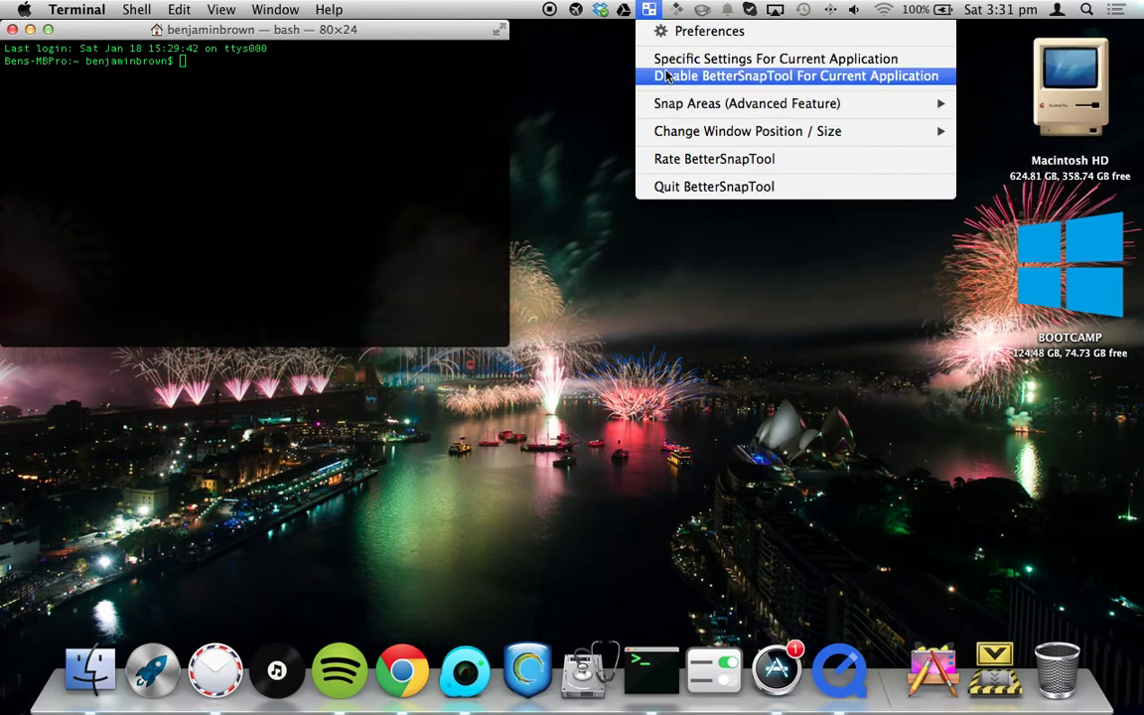
pyautogui.click(695, 55)
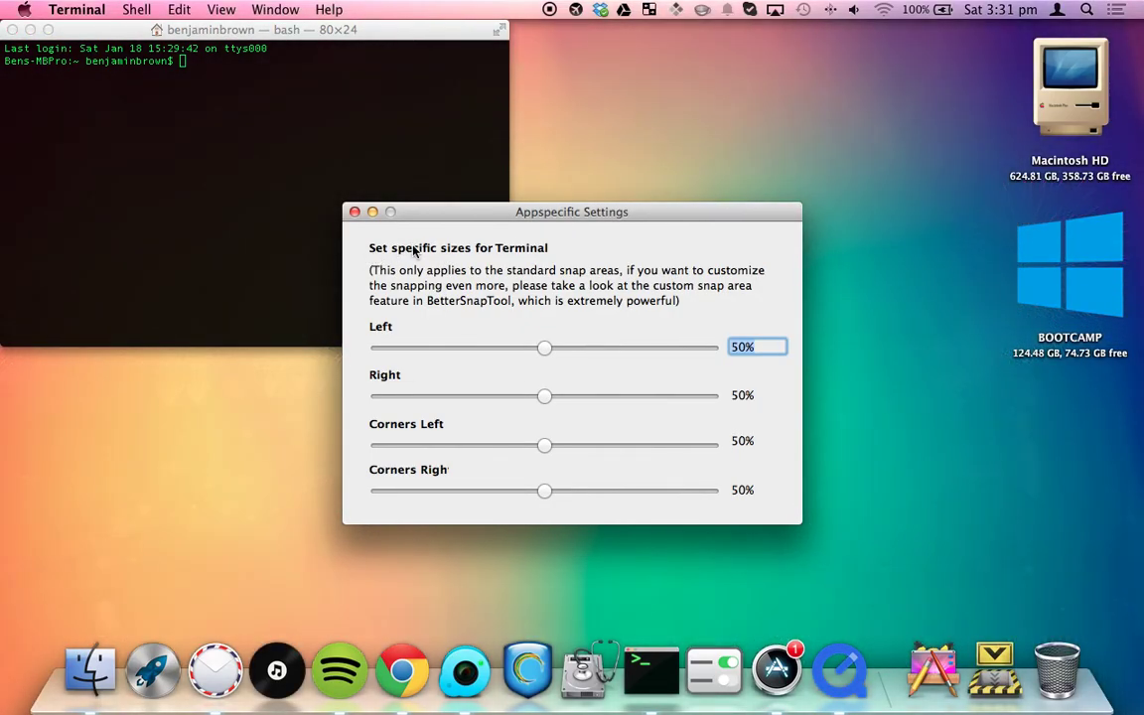
pyautogui.click(355, 214)
pyautogui.press('super+w')
# Switch to Finder and check its app-specific snap sizes (all 50%), then close them.
pyautogui.click(362, 157)
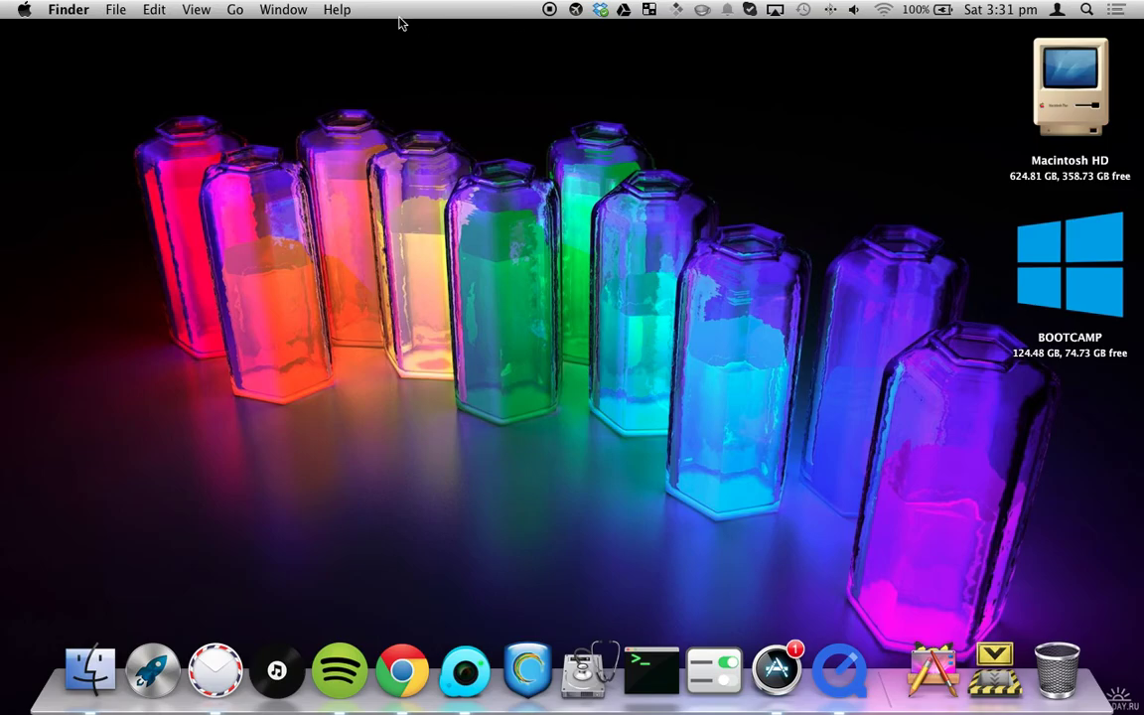
pyautogui.click(600, 9)
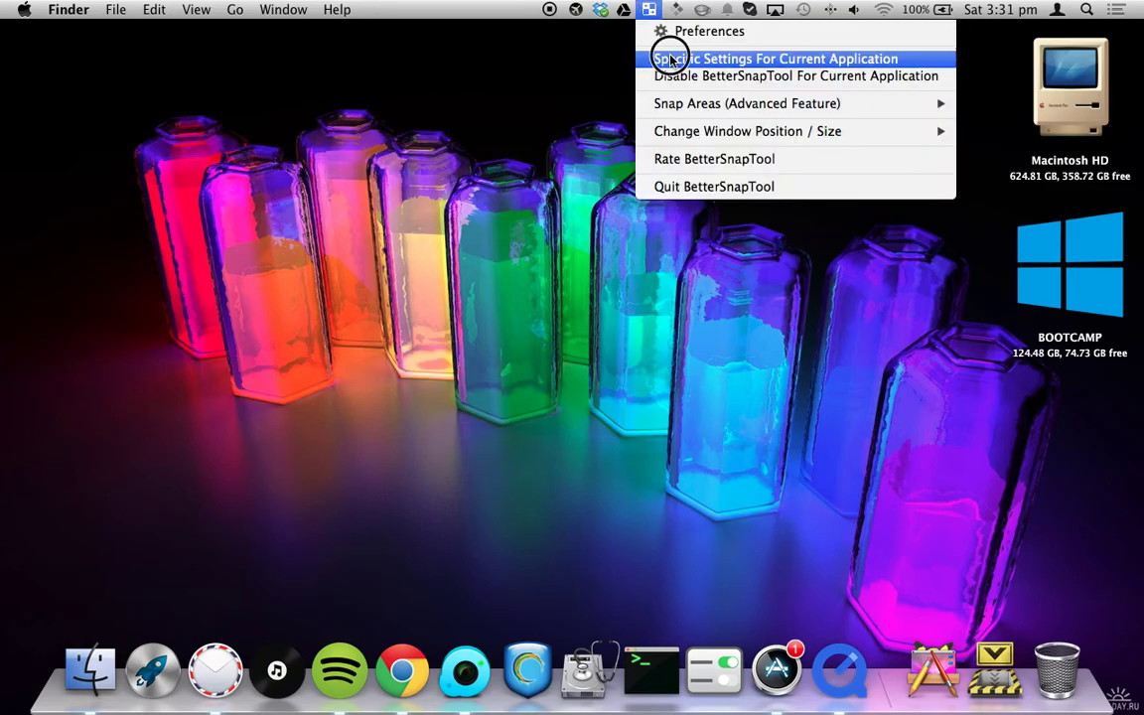
pyautogui.click(595, 51)
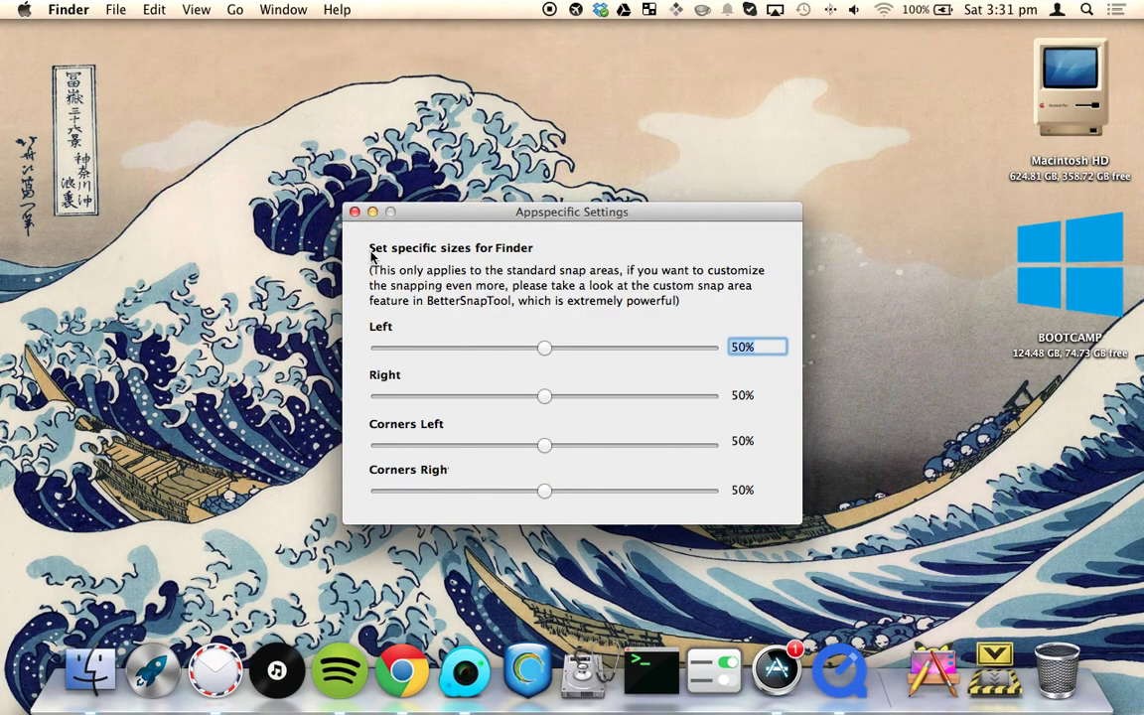
pyautogui.click(353, 213)
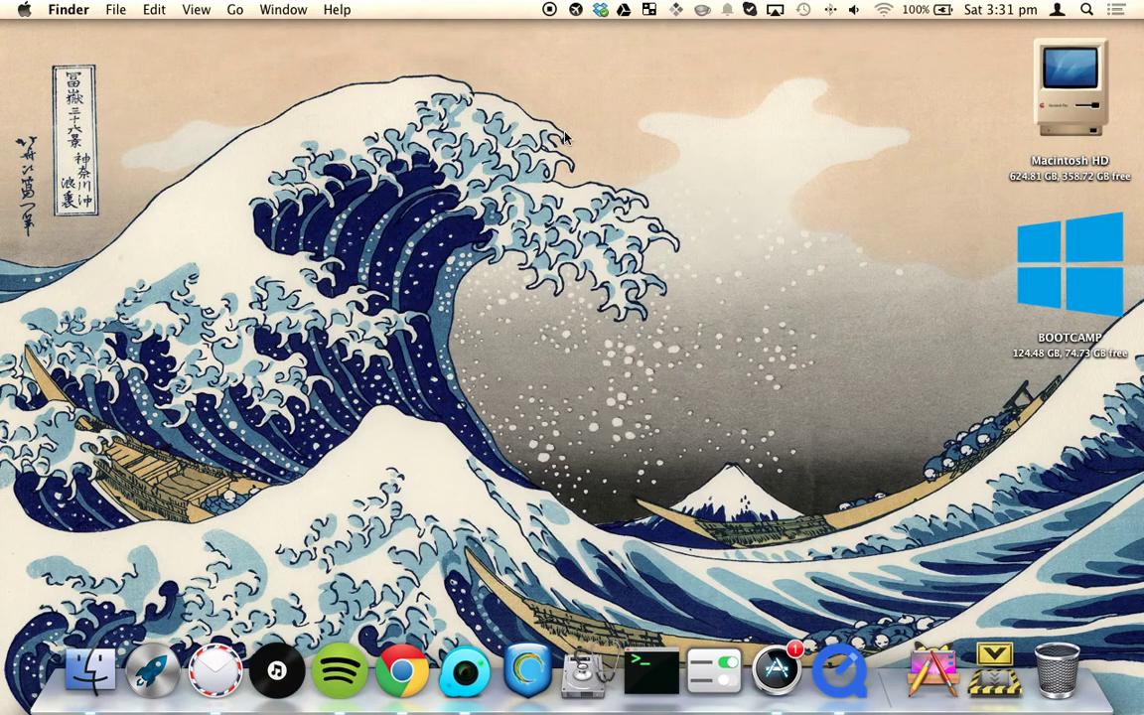
# Open the BetterSnapTool menu-bar menu listing Preferences, Snap Areas and window position options.
pyautogui.click(658, 10)
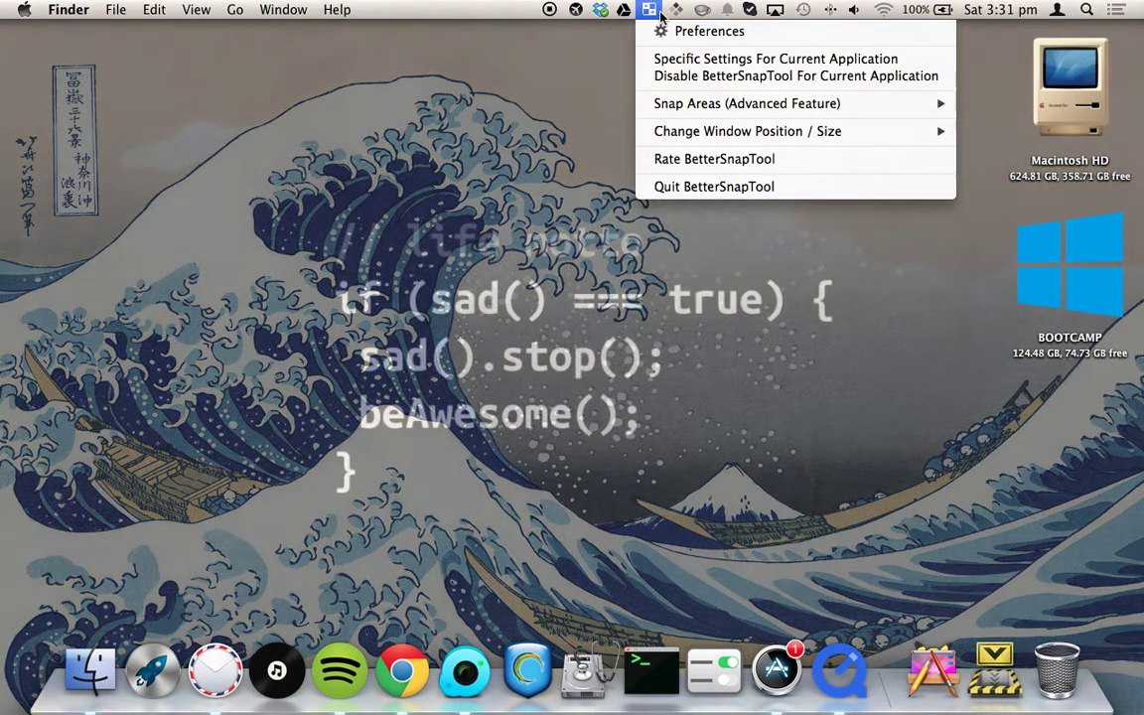